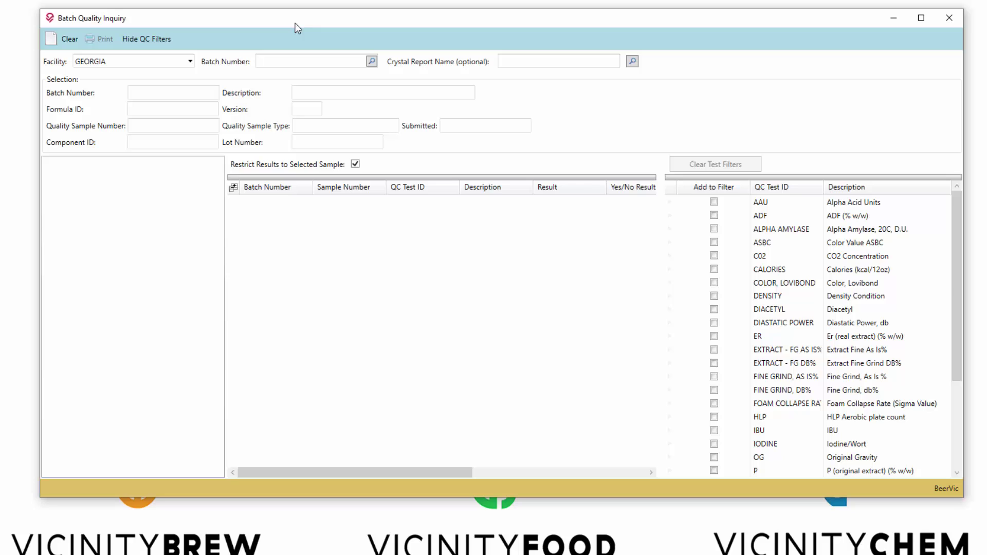
Step: Load batch number WE-0378 for the GEORGIA facility
type("WE-0378")
key("Return")
left_click_drag(298, 63, 259, 72)
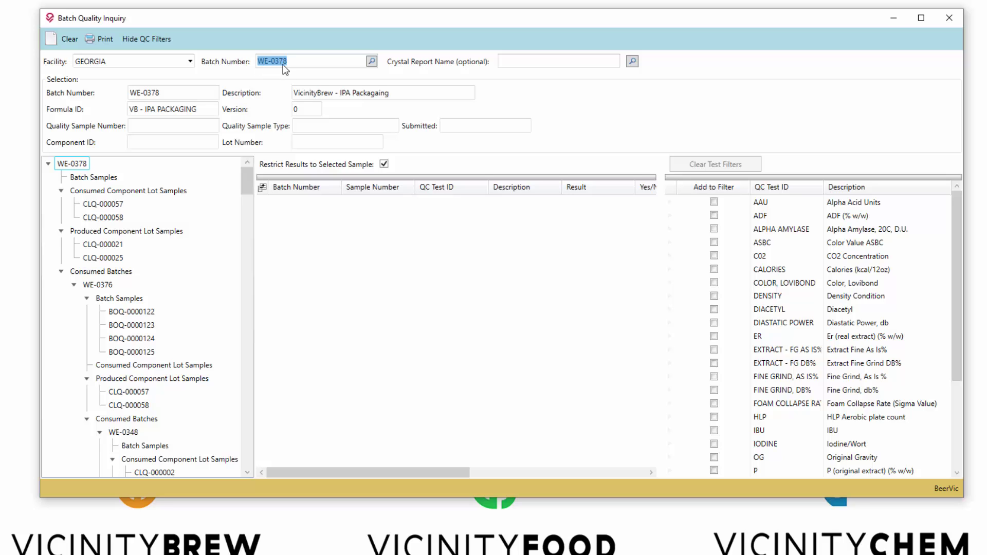
key("BackSpace")
type("378")
key("Tab")
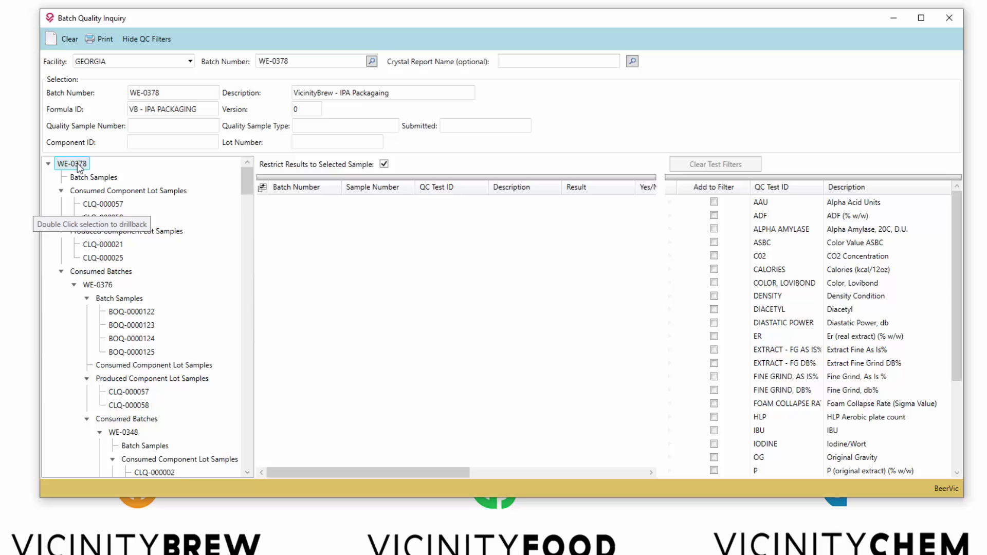
Step: View the test results of produced component lot samples CLQ-000021 and CLQ-000025 under batch WE-0378
left_click(90, 195)
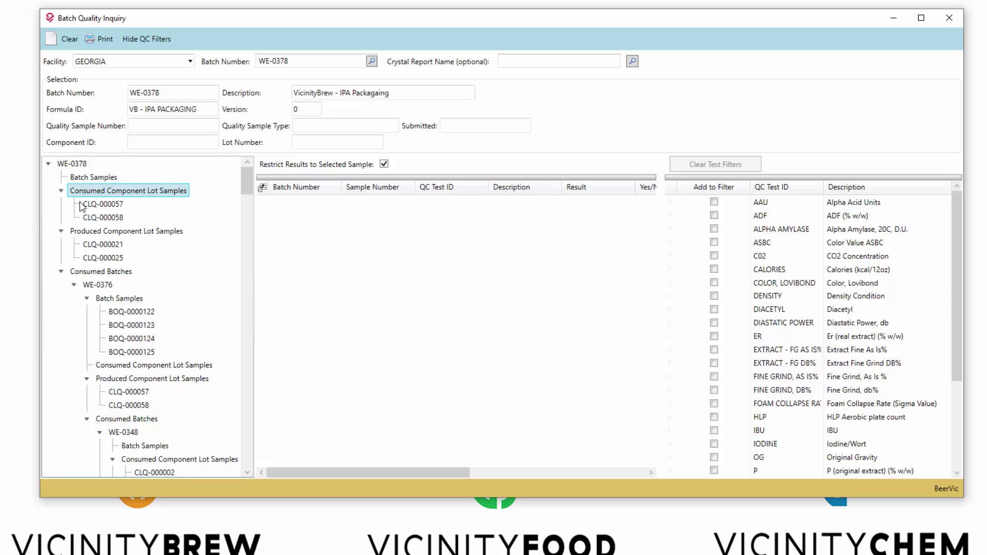
left_click(86, 232)
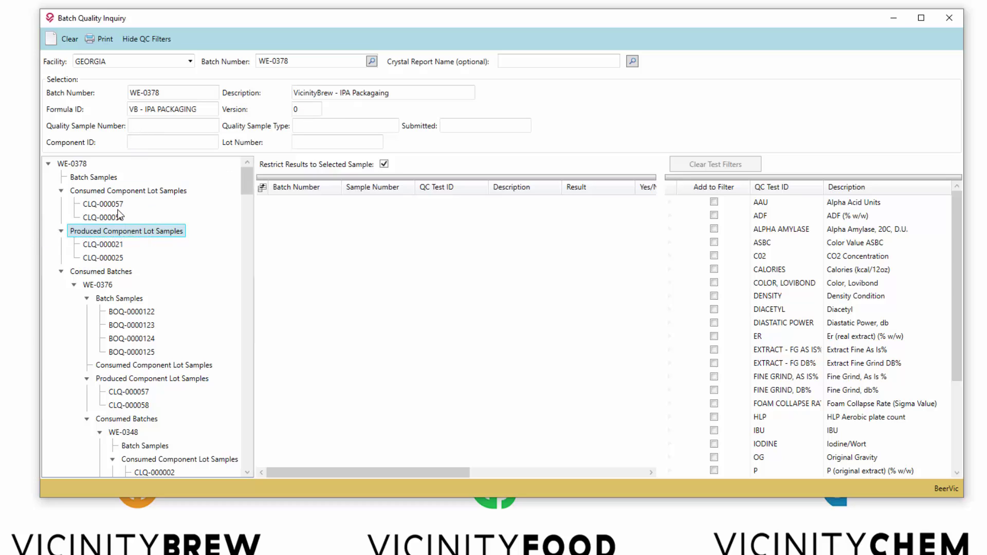
left_click(113, 245)
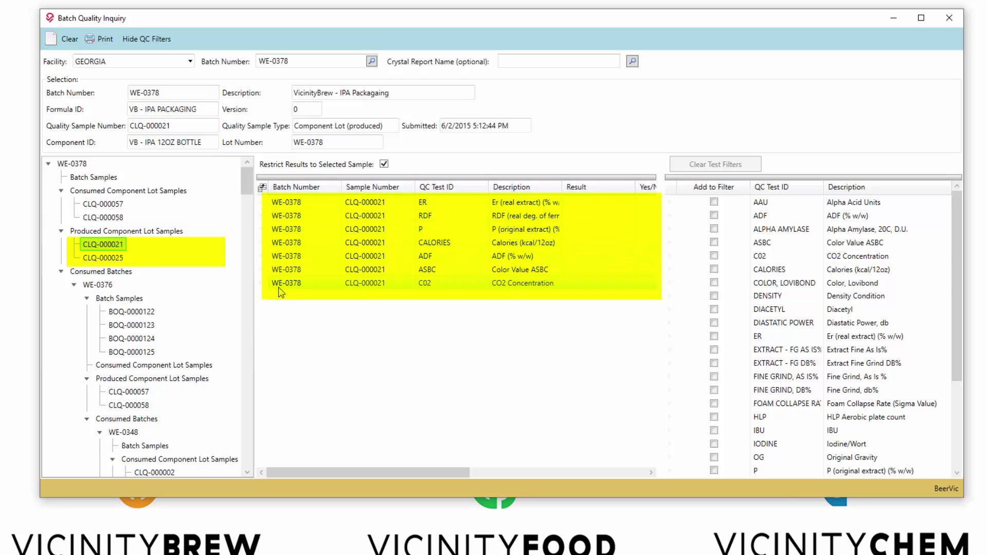
left_click(95, 260)
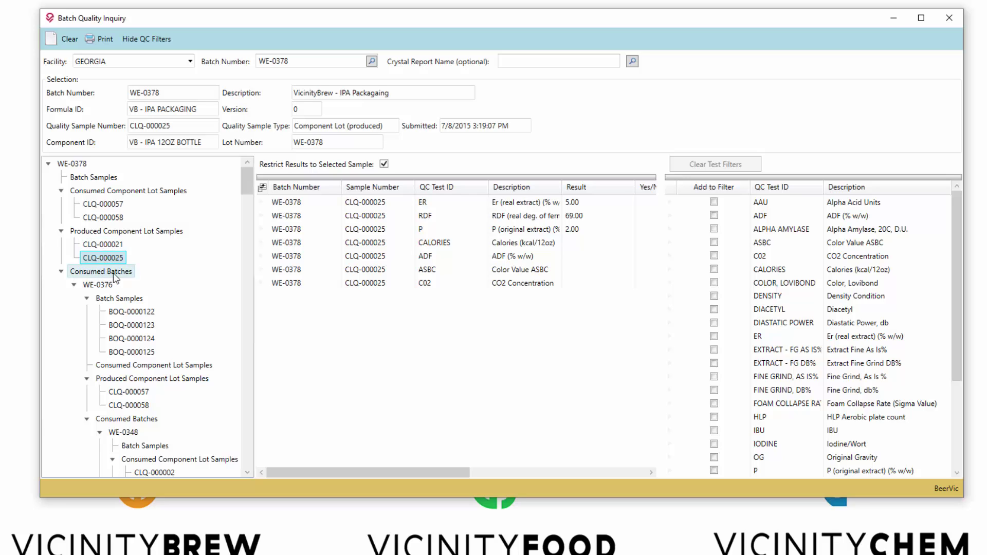
Step: Display the header details of batch WE-0376 among the batches consumed by WE-0378
left_click(114, 272)
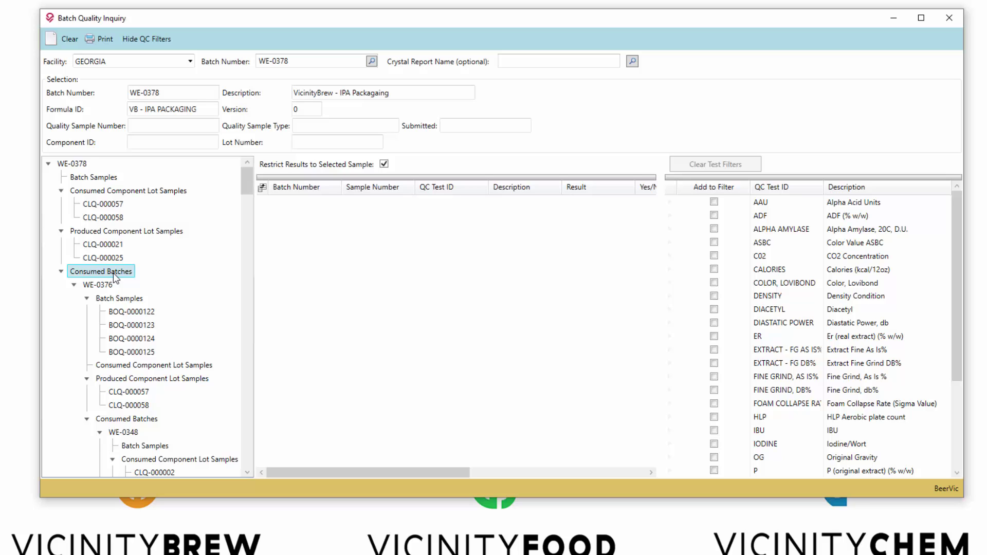
left_click(109, 286)
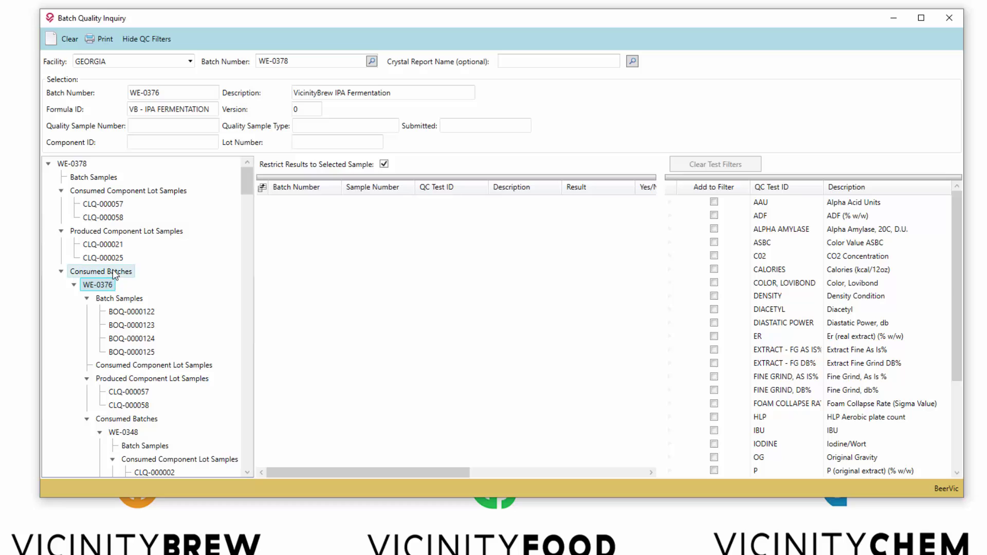
left_click(109, 273)
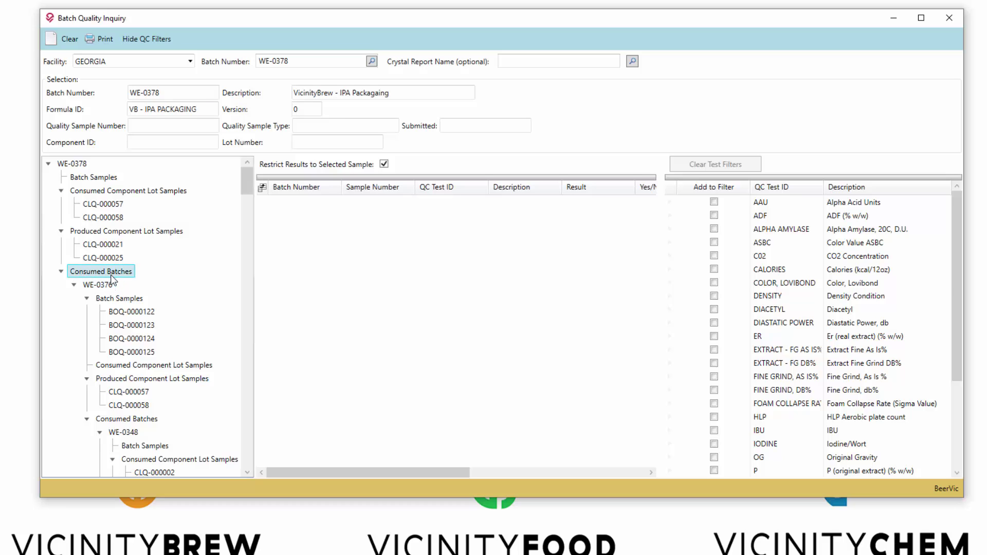
left_click(110, 285)
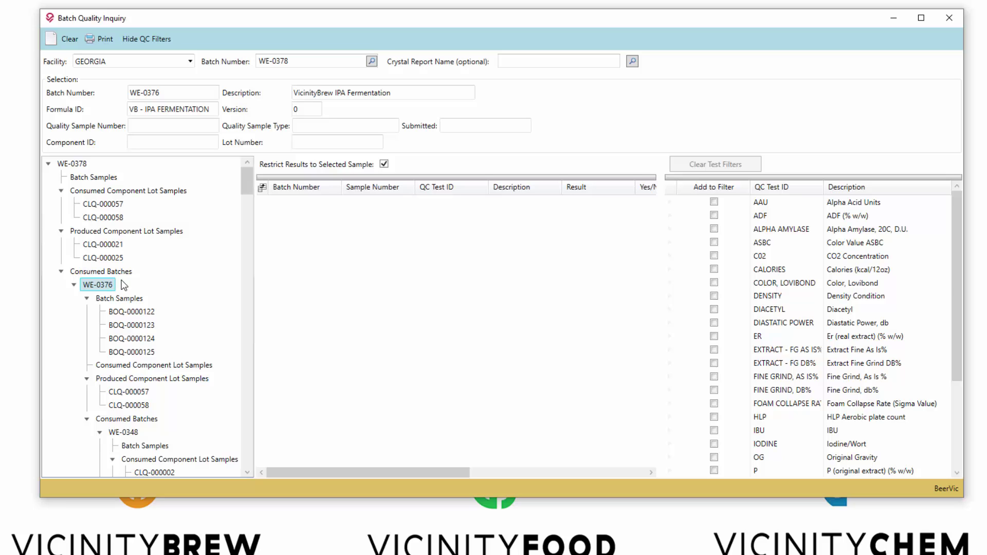
left_click(115, 311)
left_click(97, 285)
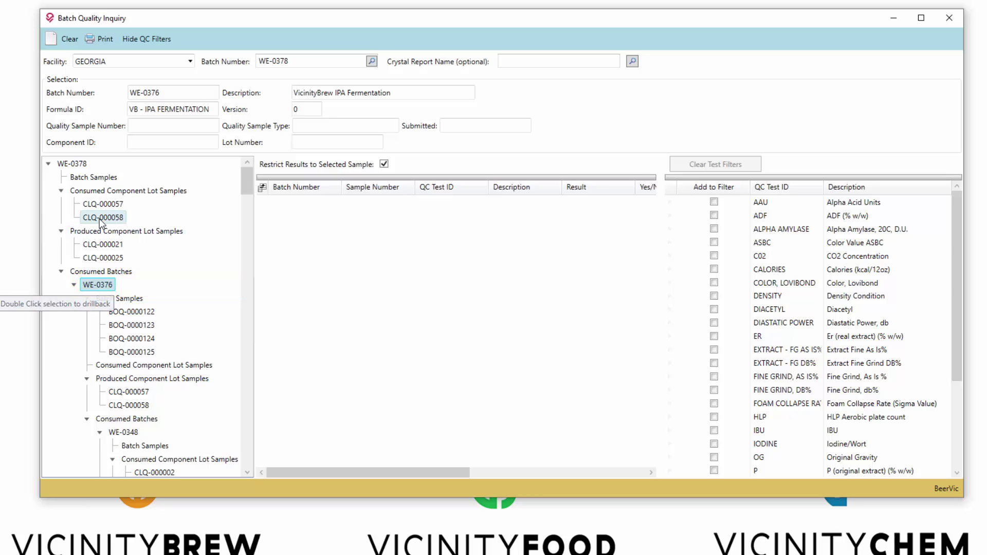
Step: Review the test results of batch samples BOQ-0000122 through BOQ-0000125 under consumed batch WE-0376
left_click(131, 312)
left_click(136, 326)
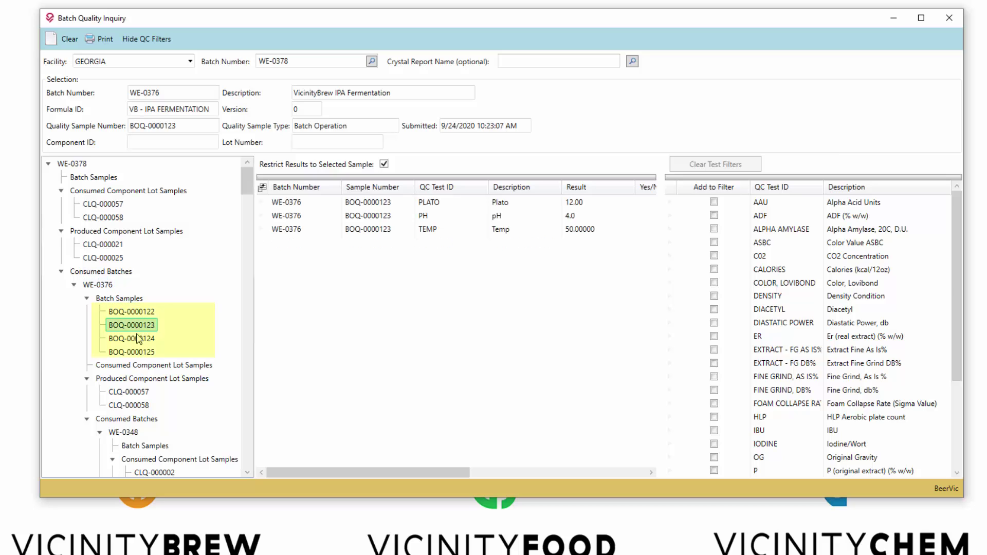
left_click(135, 339)
left_click(137, 351)
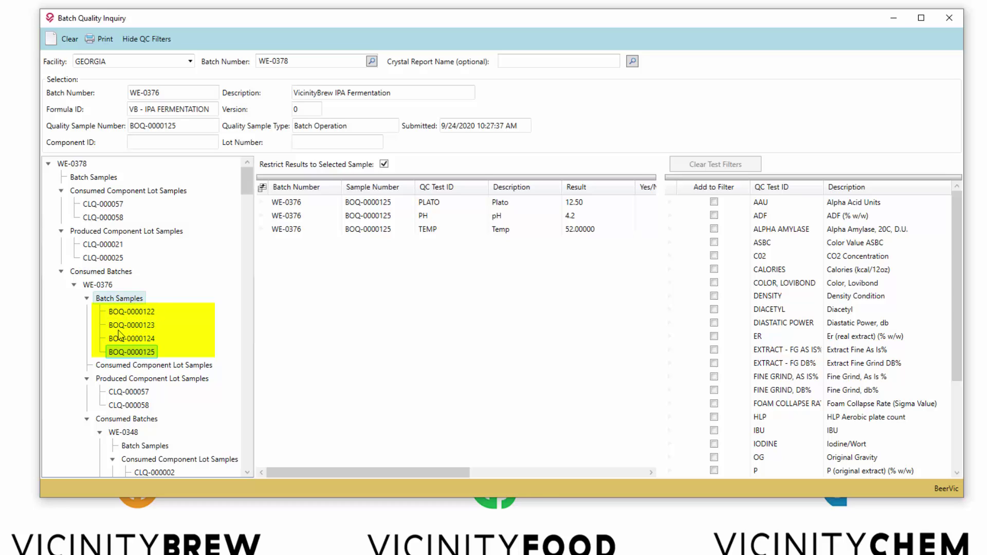
left_click(115, 311)
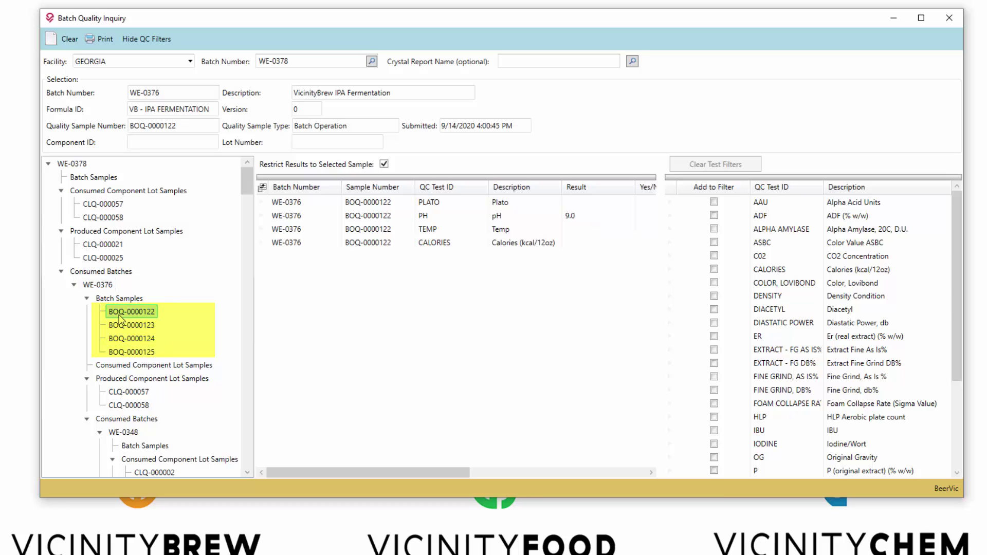
left_click(123, 325)
double_click(126, 339)
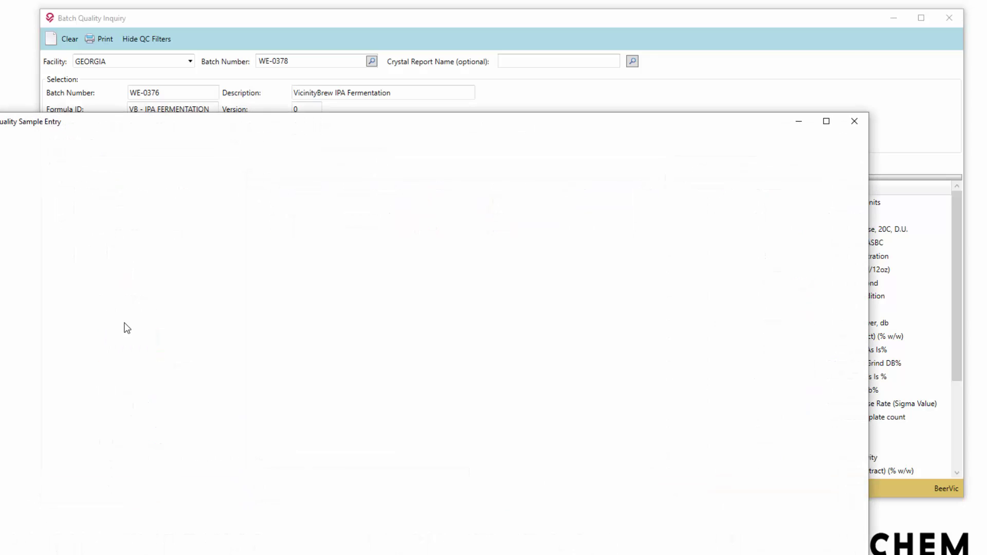
left_click(848, 126)
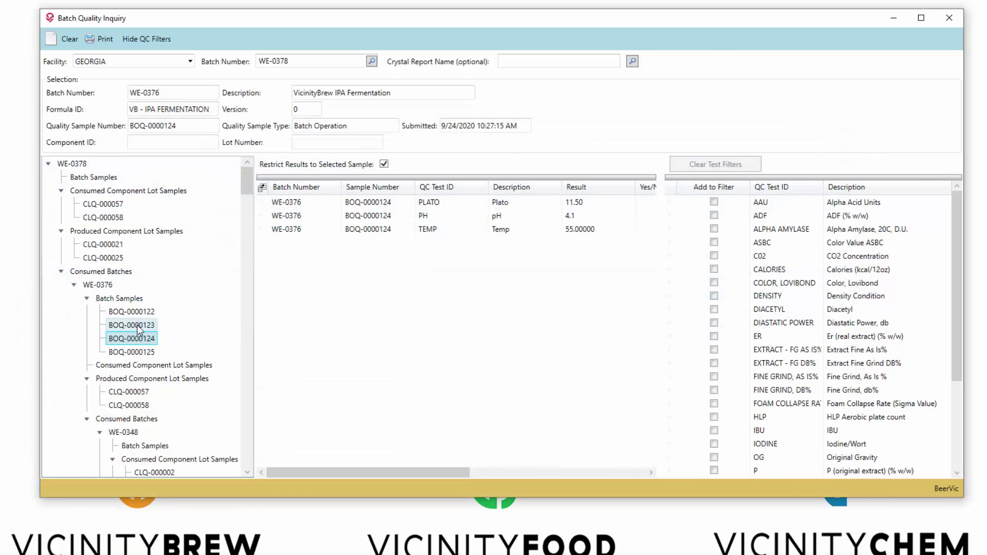
left_click(146, 350)
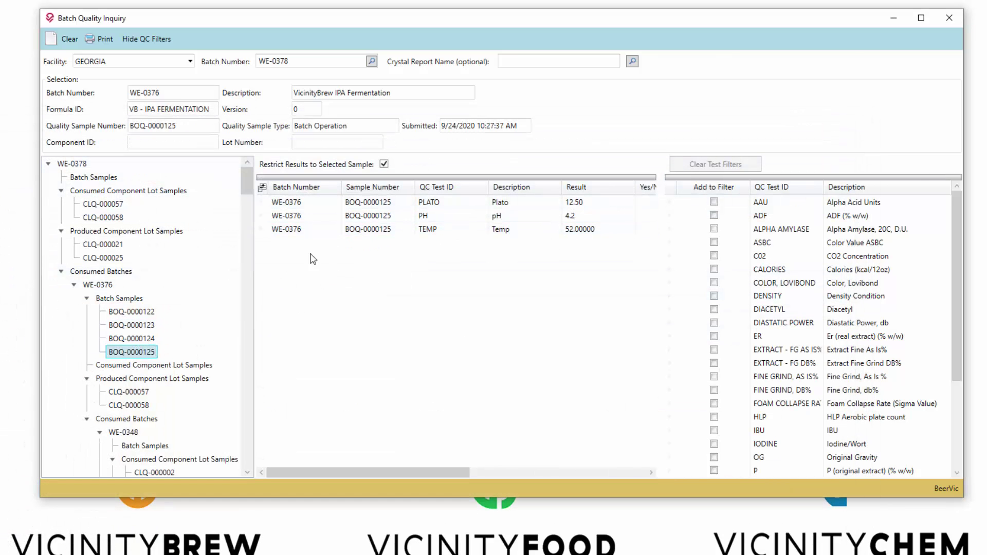
Step: View produced lot sample CLQ-000057 of WE-0376 and consumed lot samples CLQ-000002, CLQ-000006, CLQ-000007 and CLQ-000008 of WE-0348
scroll(204, 287, "down", 2)
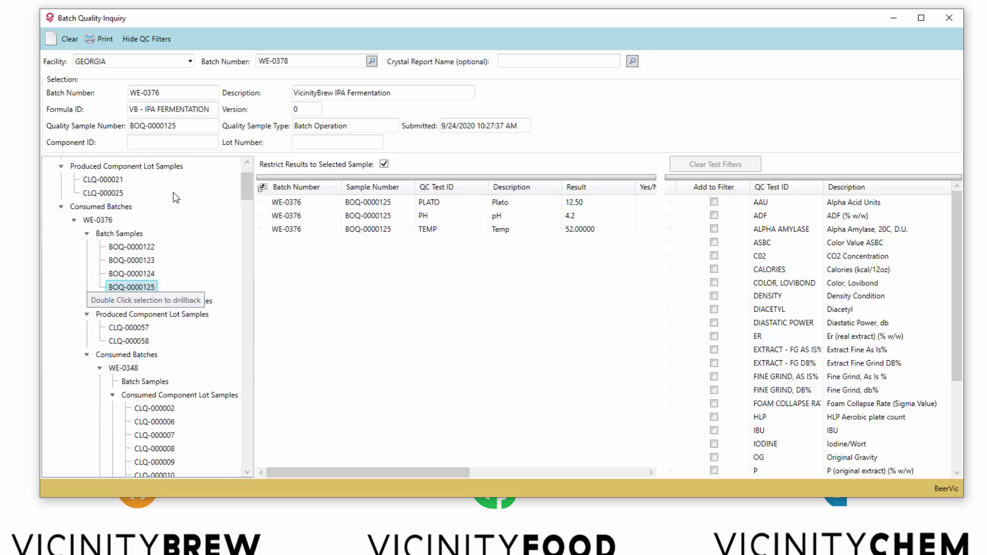
left_click(138, 327)
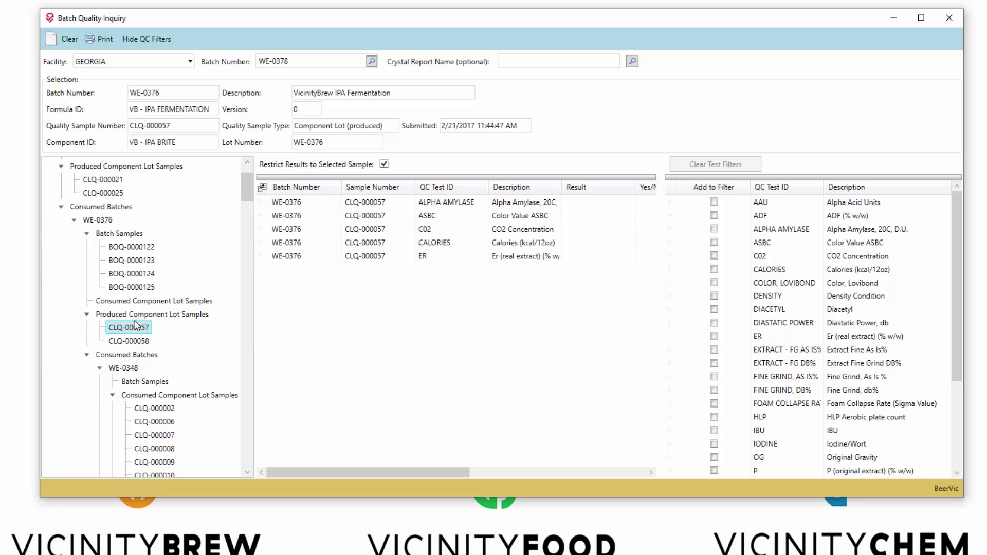
scroll(178, 351, "down", 1)
scroll(177, 347, "down", 1)
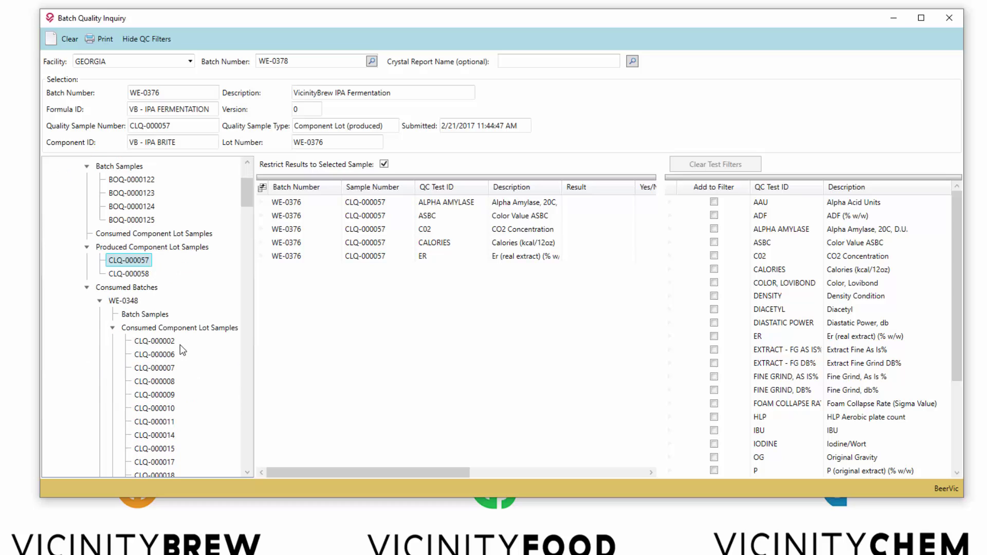
left_click(181, 329)
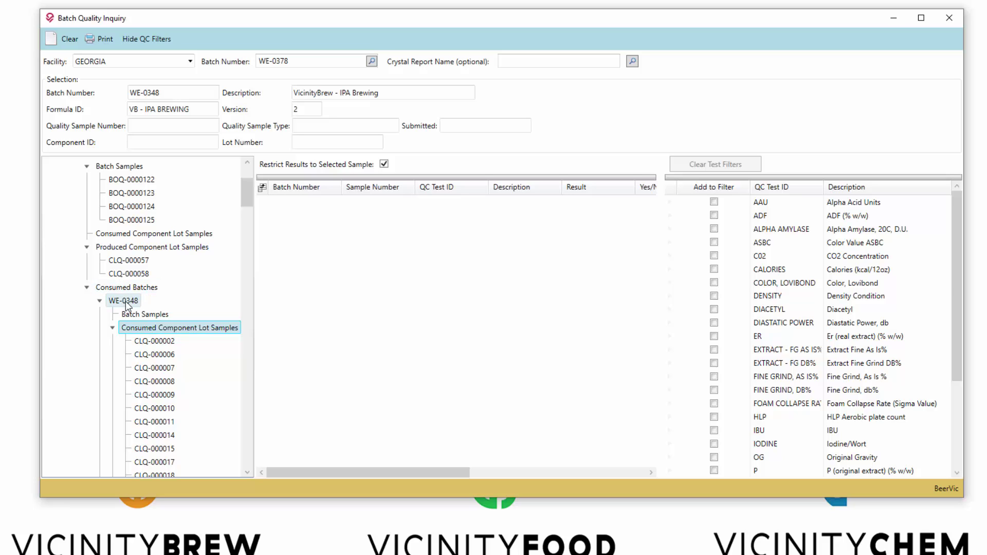
left_click(162, 341)
left_click(164, 355)
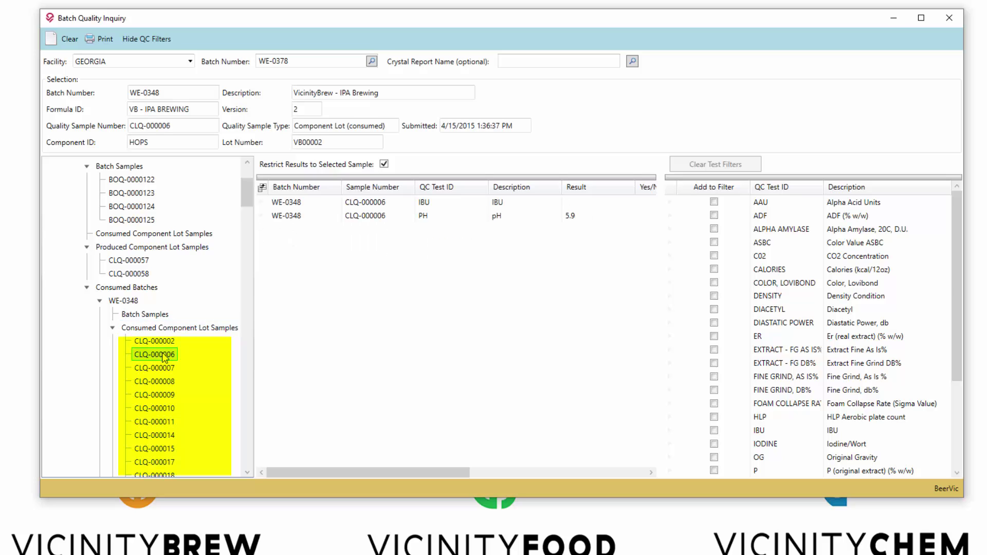
left_click(165, 368)
left_click(165, 381)
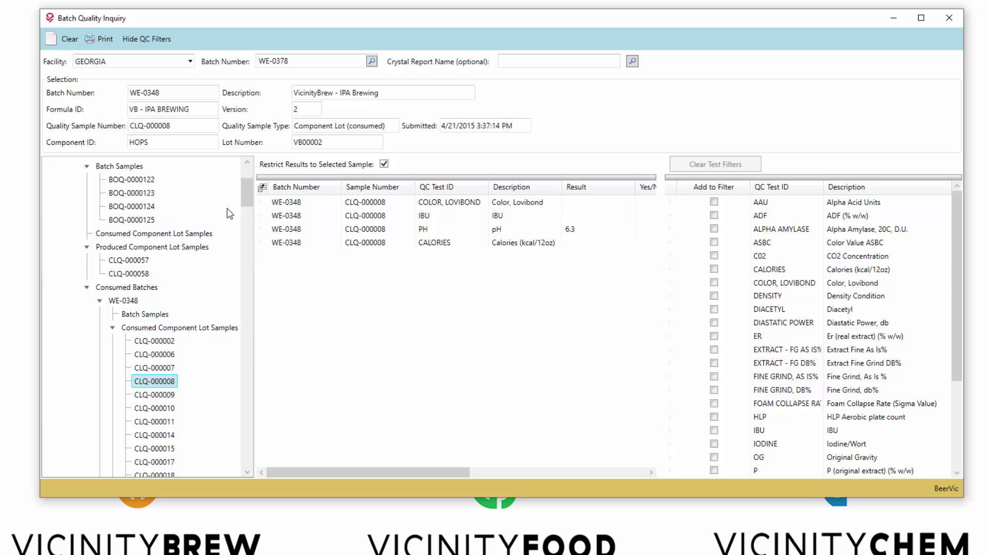
Step: Select the top-level batch WE-0378 and stop restricting the results to the selected sample
left_click_drag(246, 199, 249, 181)
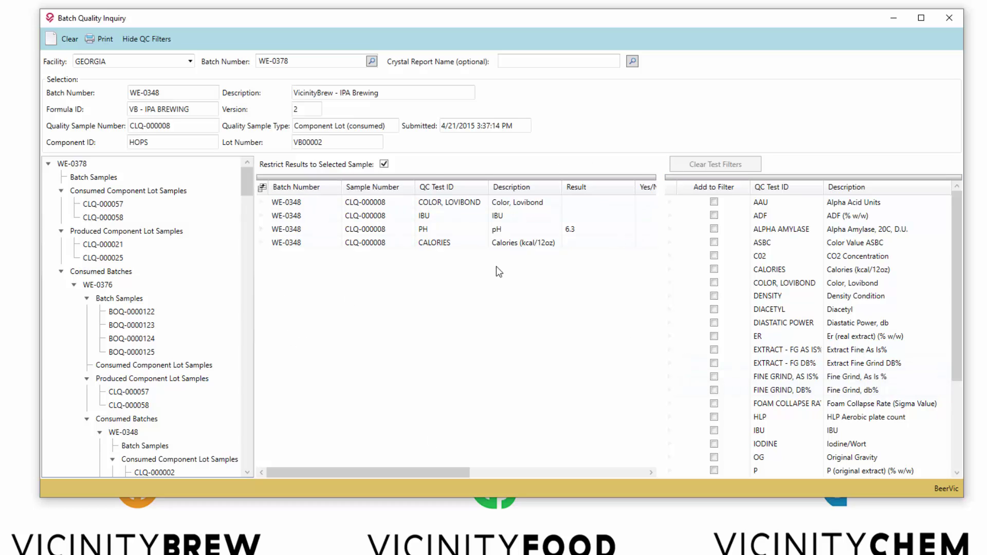
left_click(65, 165)
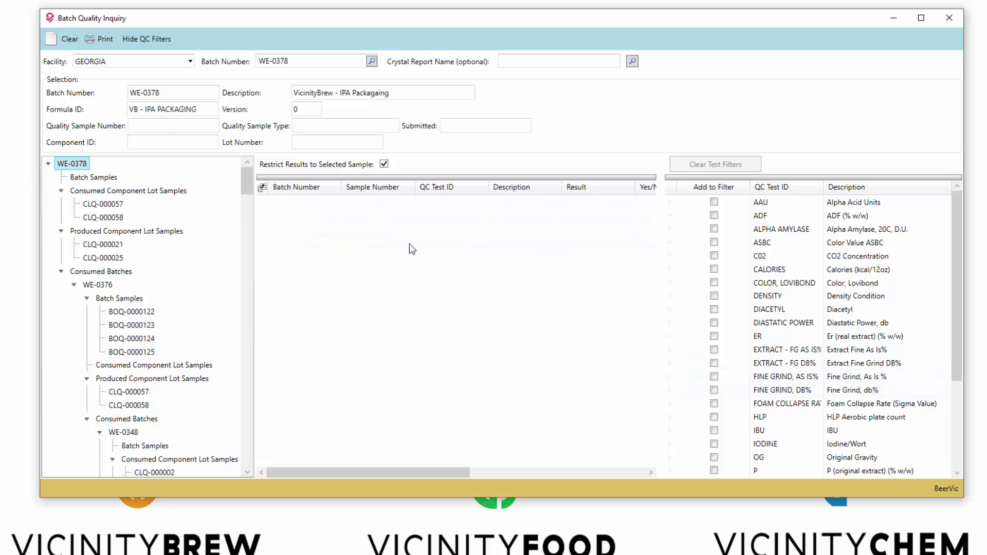
left_click(384, 164)
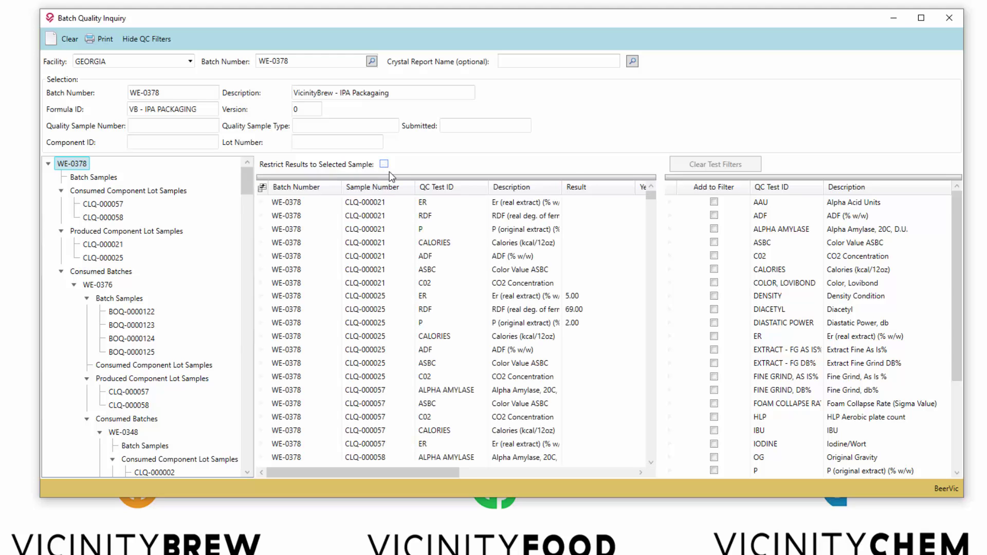
scroll(393, 199, "down", 1)
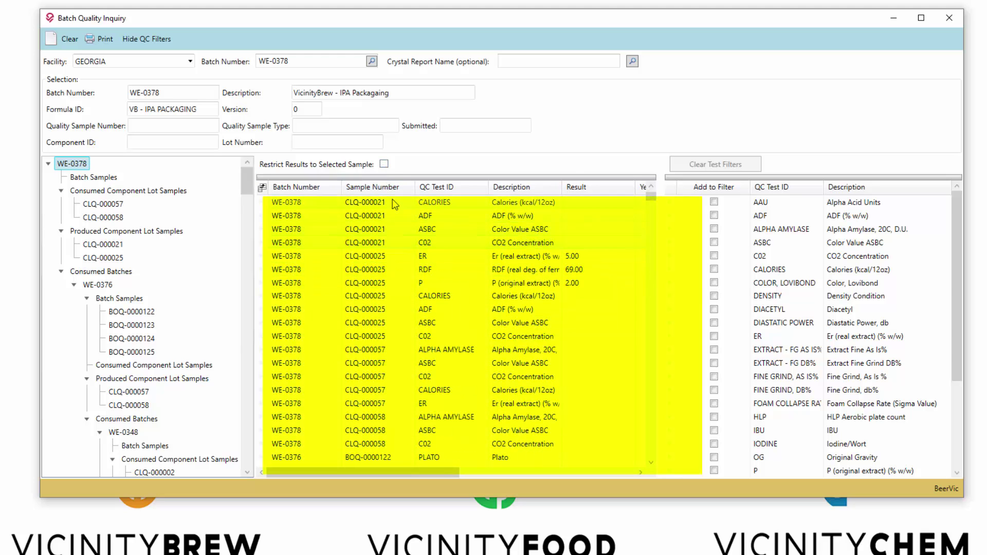
Step: Group the quality results by Sample Number and look through the grouped samples
mouse_move(384, 190)
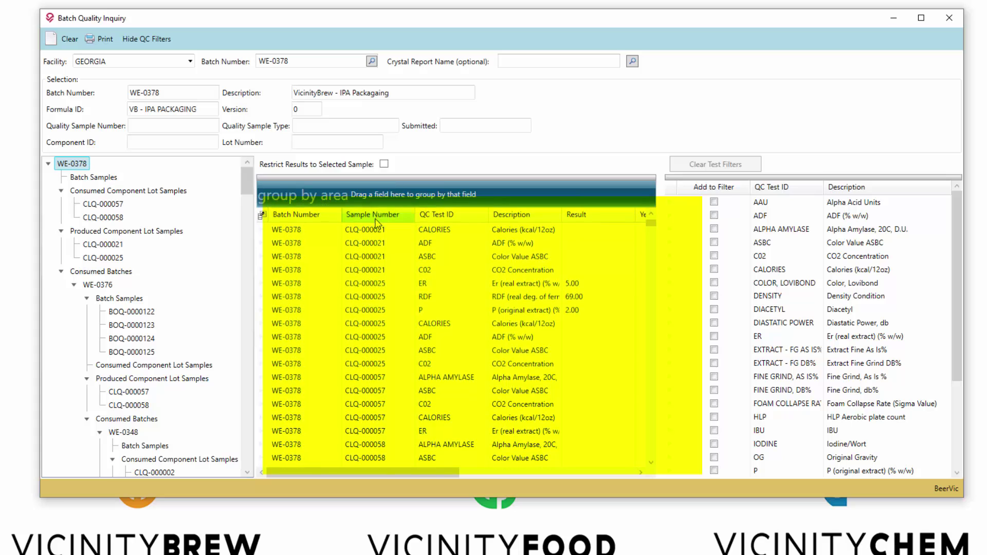
left_click_drag(375, 203, 353, 197)
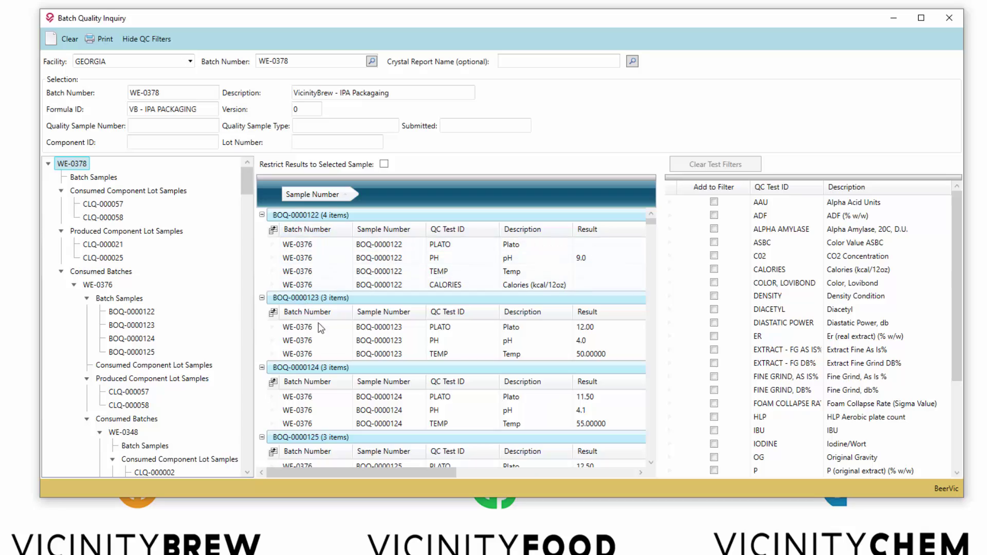
scroll(329, 380, "down", 10)
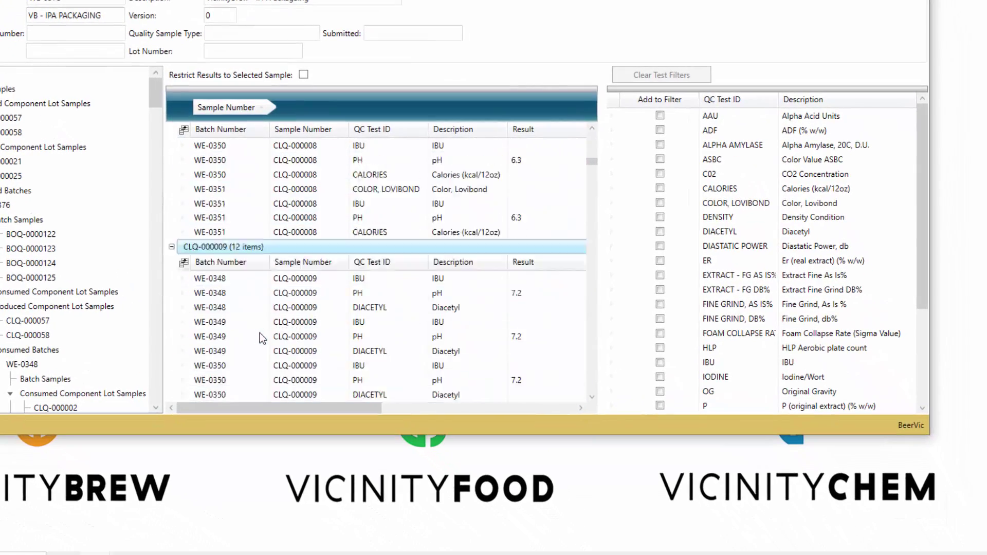
scroll(260, 332, "down", 10)
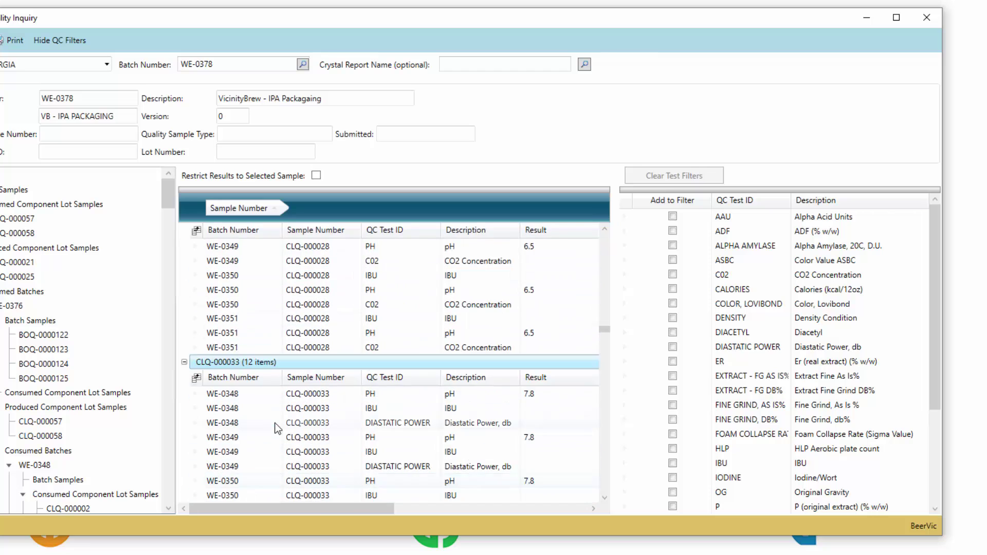
scroll(277, 421, "up", 10)
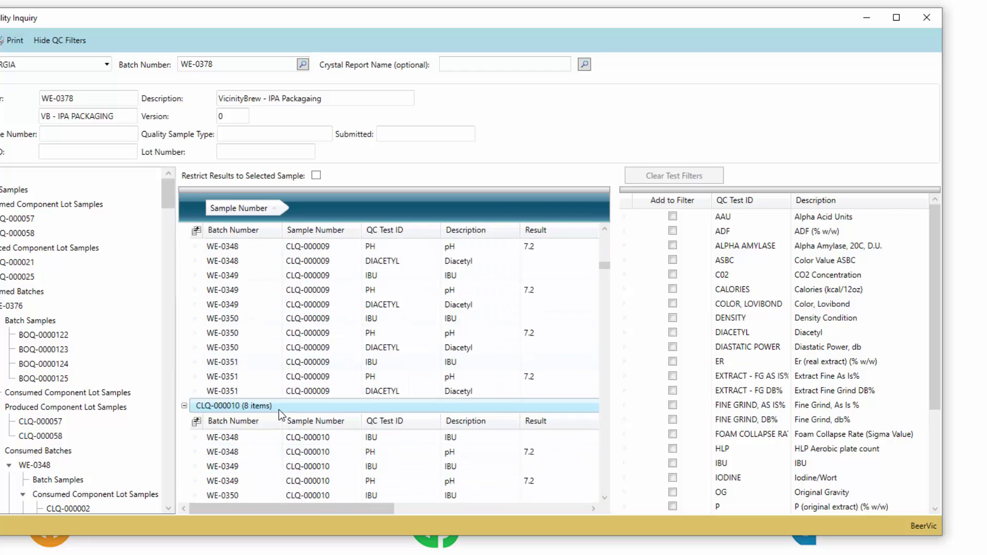
scroll(280, 415, "up", 10)
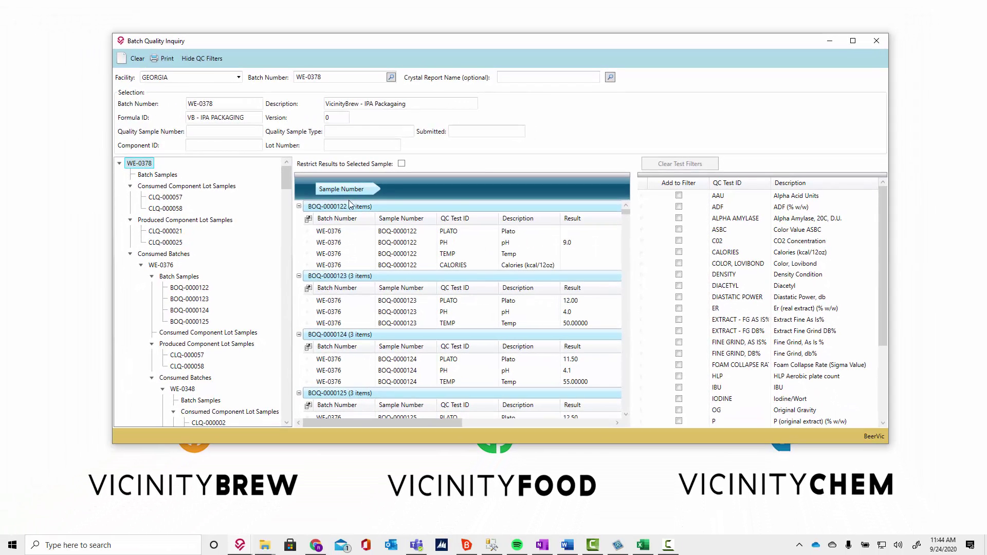
Step: Group the quality results by QC Test ID instead of Sample Number
left_click_drag(344, 189, 354, 241)
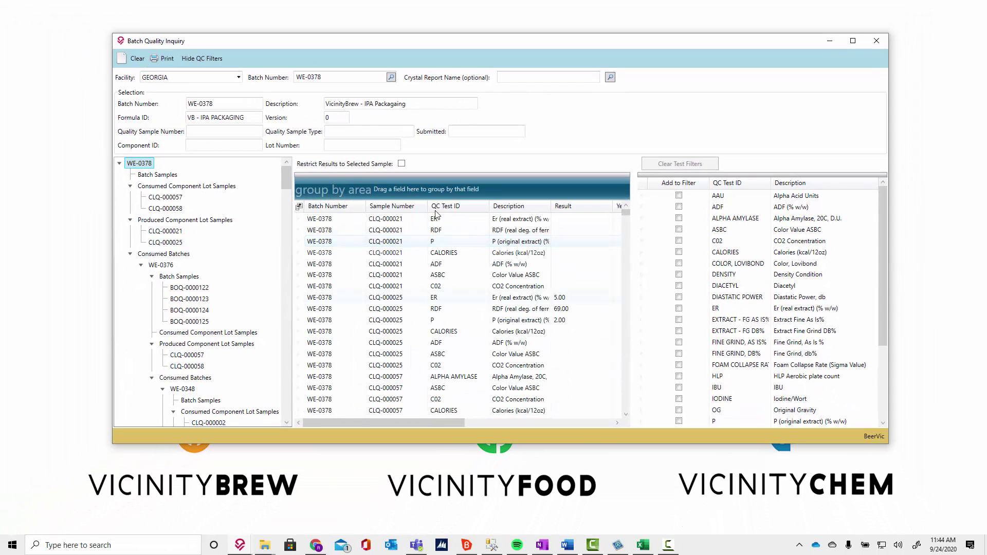
left_click_drag(454, 210, 371, 191)
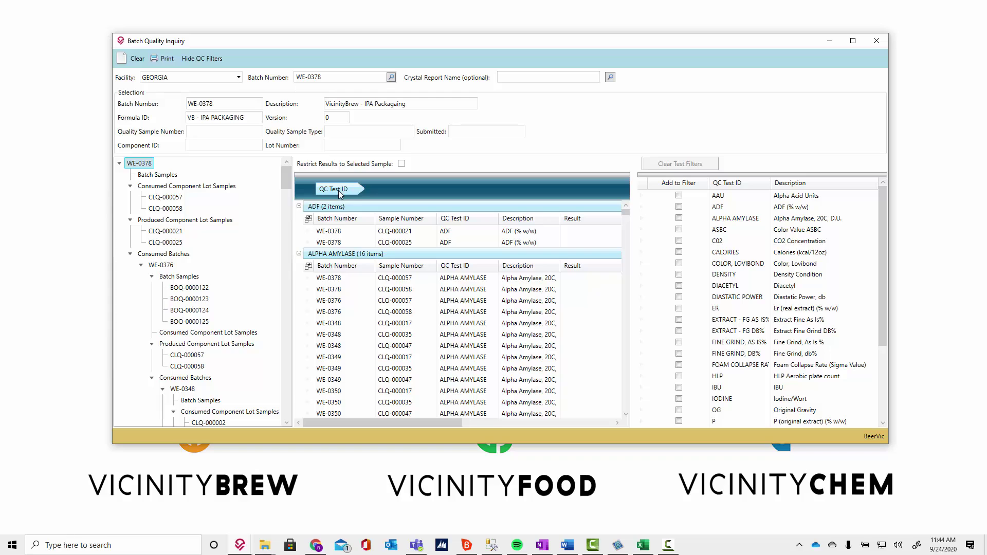
Step: Collapse the ADF and ALPHA AMYLASE groups and hide the QC filters to look over the full set of result columns
left_click(300, 206)
left_click(298, 219)
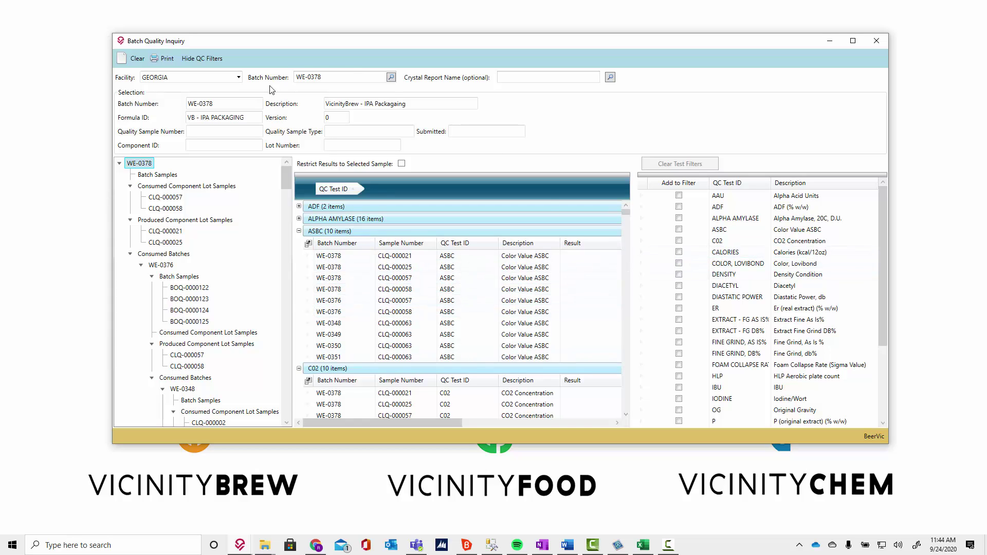
left_click(208, 60)
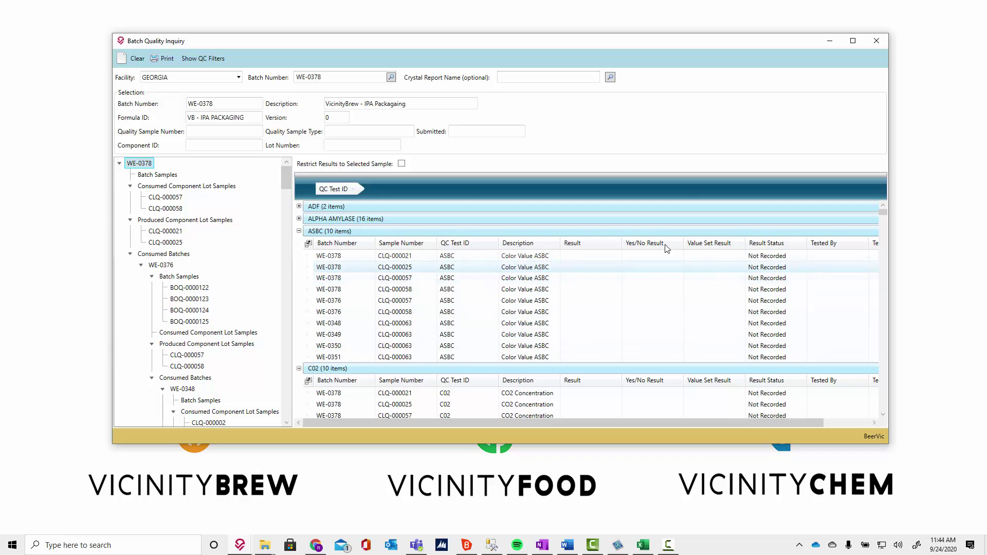
left_click(531, 333)
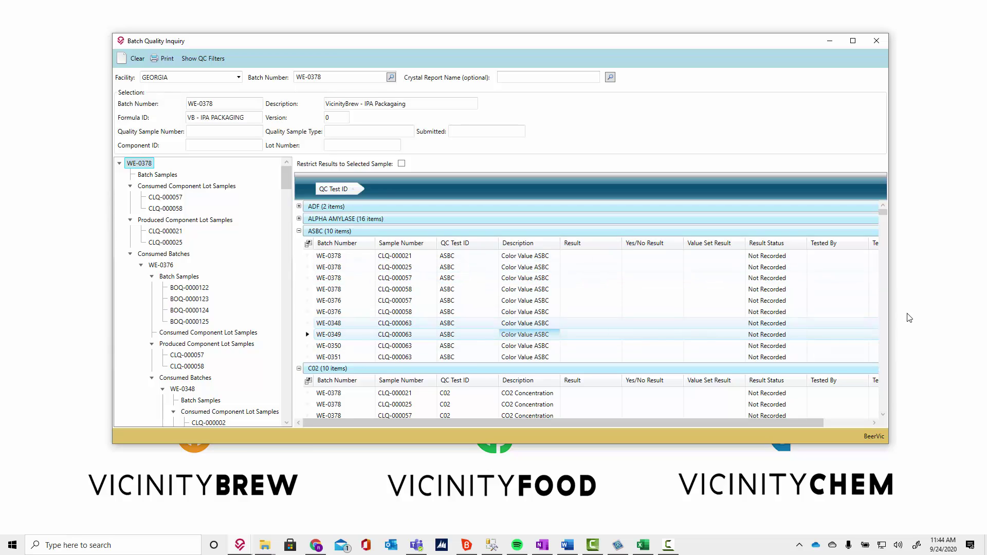
left_click_drag(814, 420, 738, 427)
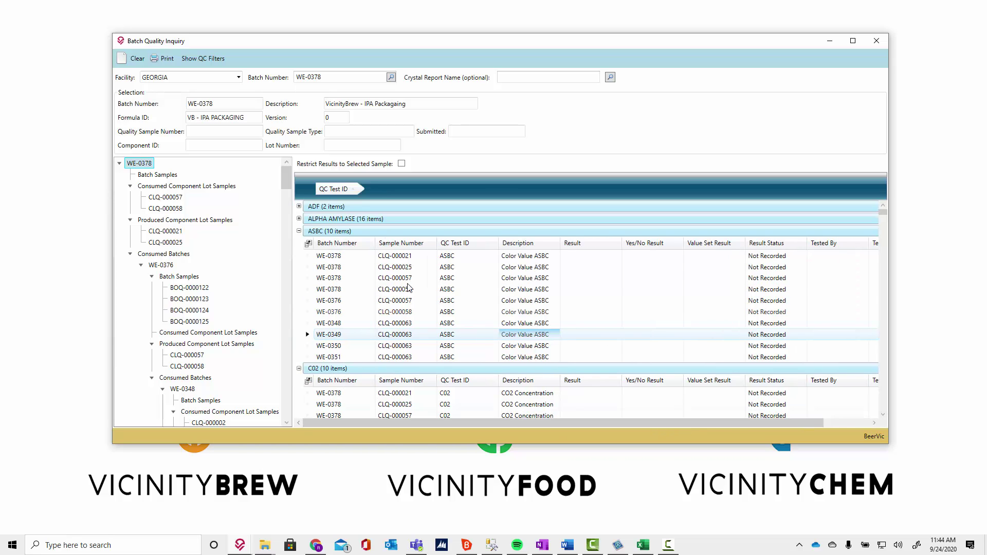
Step: Open the results grid's Field Chooser, move it over the grid to review the available fields, and close it
left_click(308, 244)
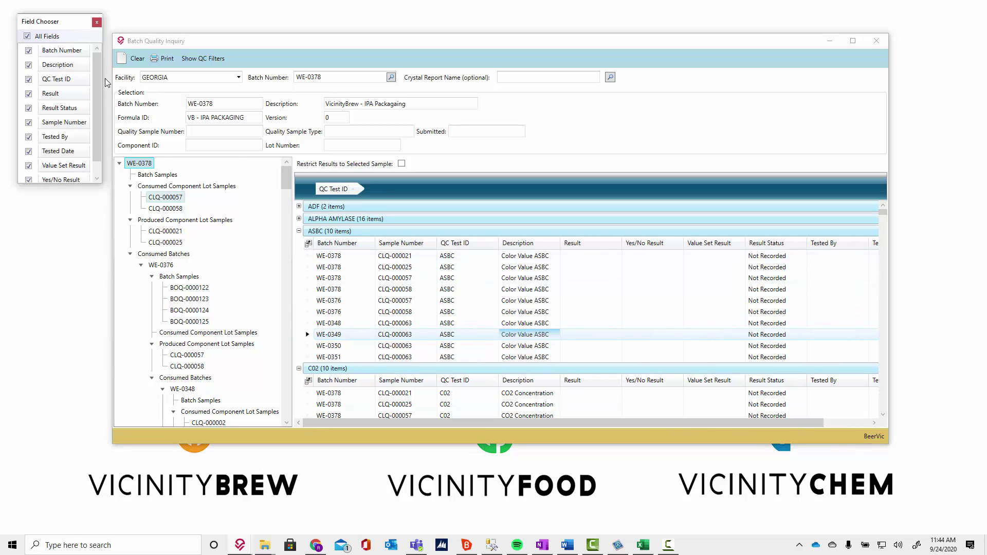
scroll(172, 200, "down", 1)
left_click_drag(48, 22, 565, 236)
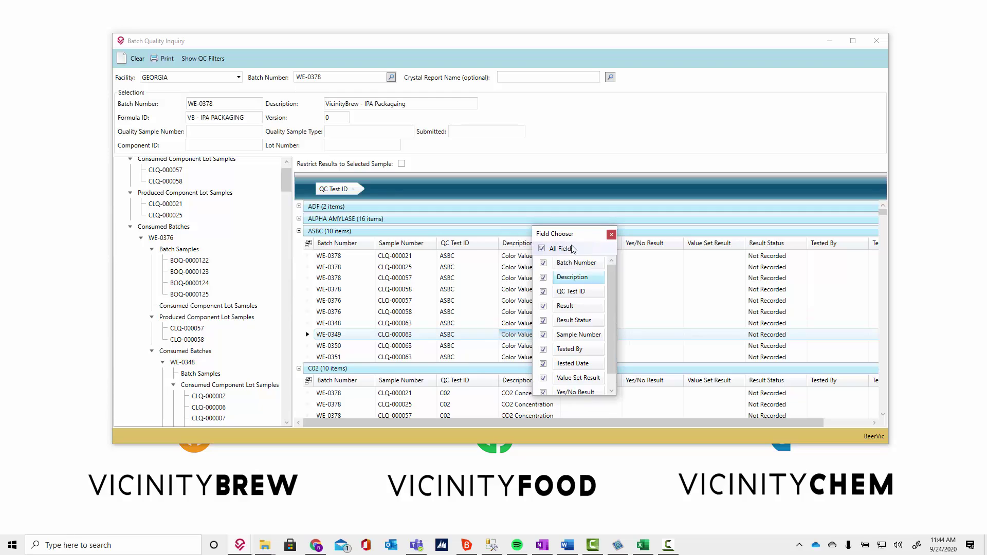
left_click(611, 235)
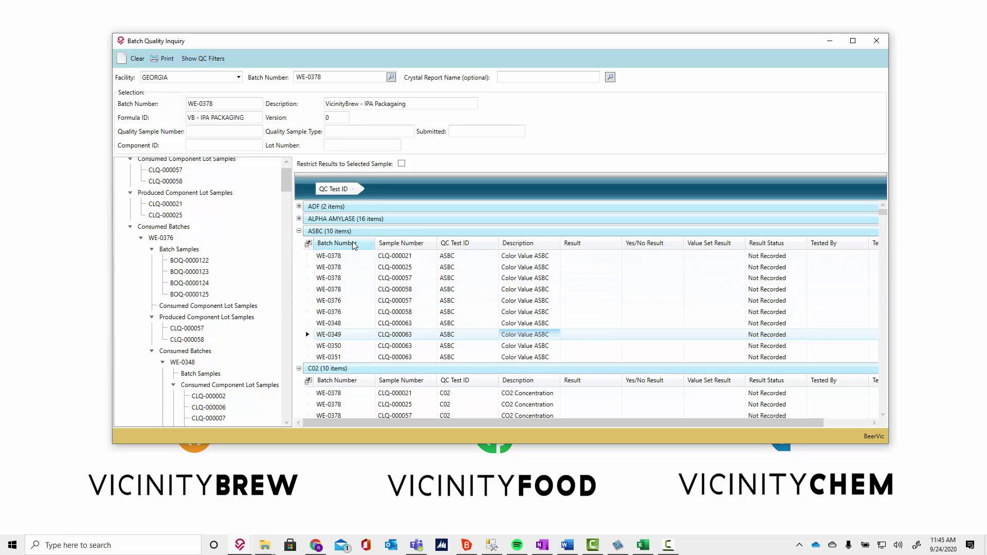
Step: Try Batch Number as a second grouping level under QC Test ID, and clear both groupings from the results
left_click_drag(414, 197, 414, 195)
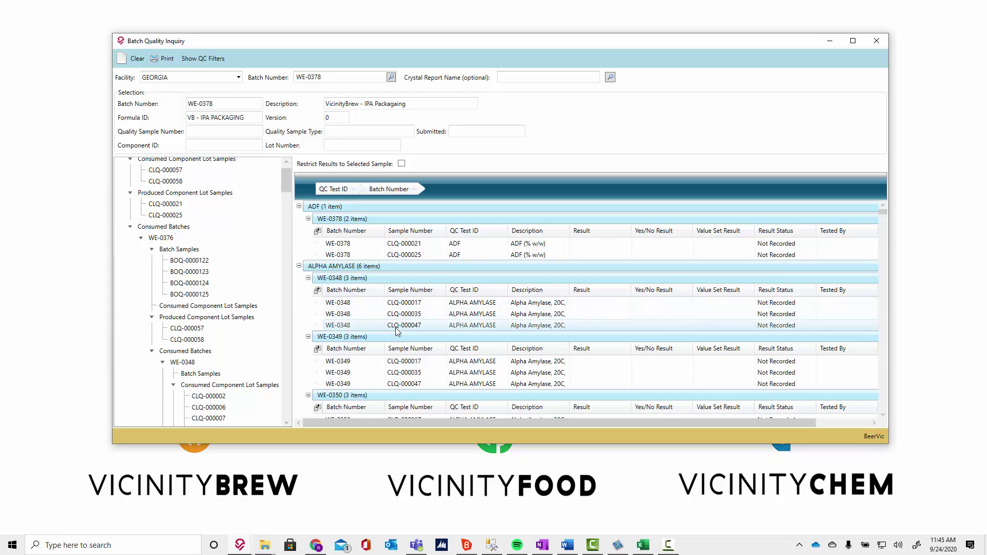
left_click(414, 189)
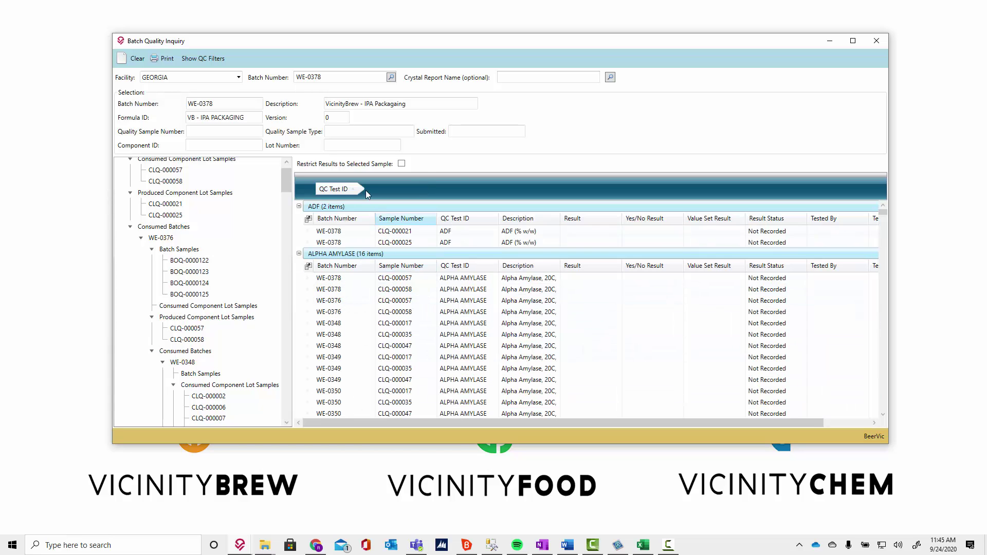
left_click_drag(327, 190, 366, 299)
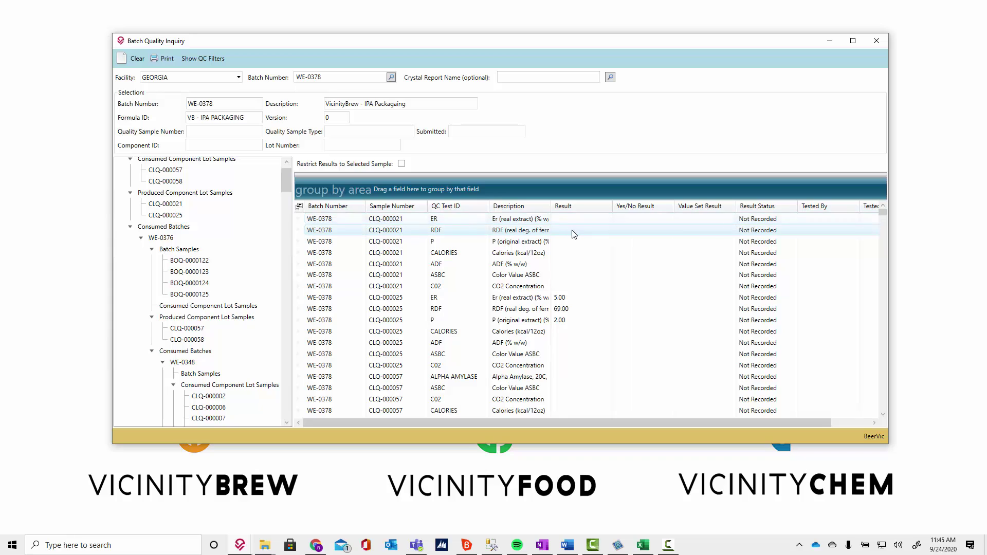
Step: Filter the quality results to the ER test and hide the QC filter list to view the matching results
left_click(448, 222)
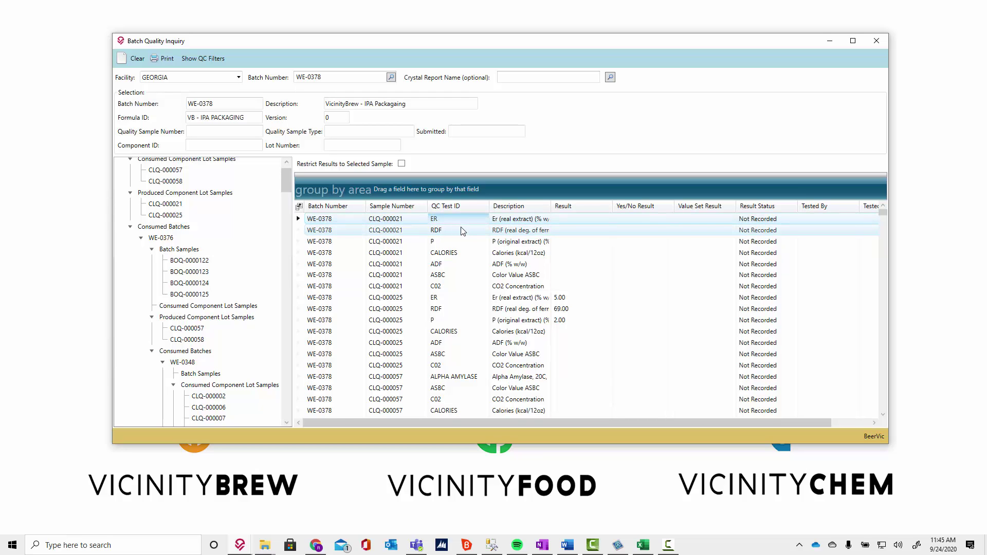
left_click(193, 59)
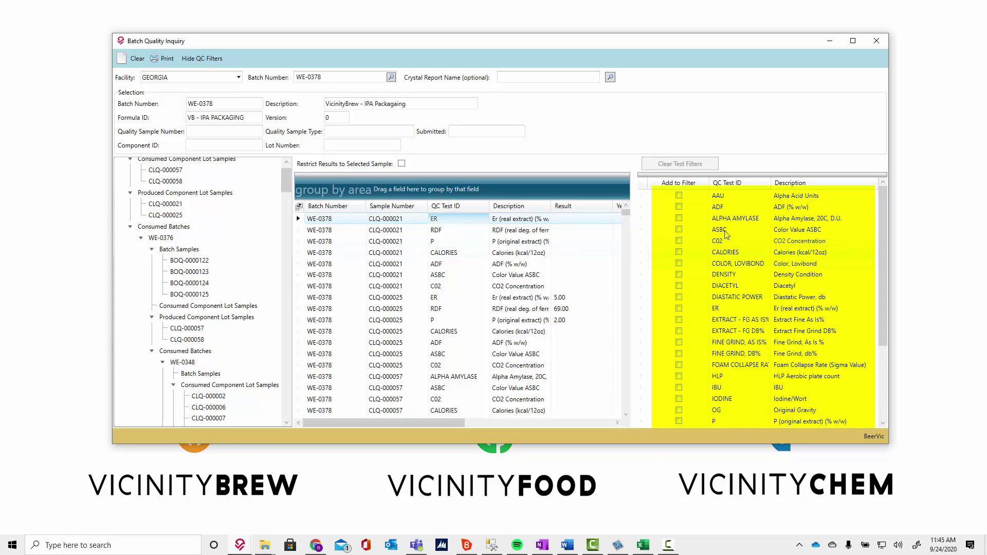
left_click(679, 309)
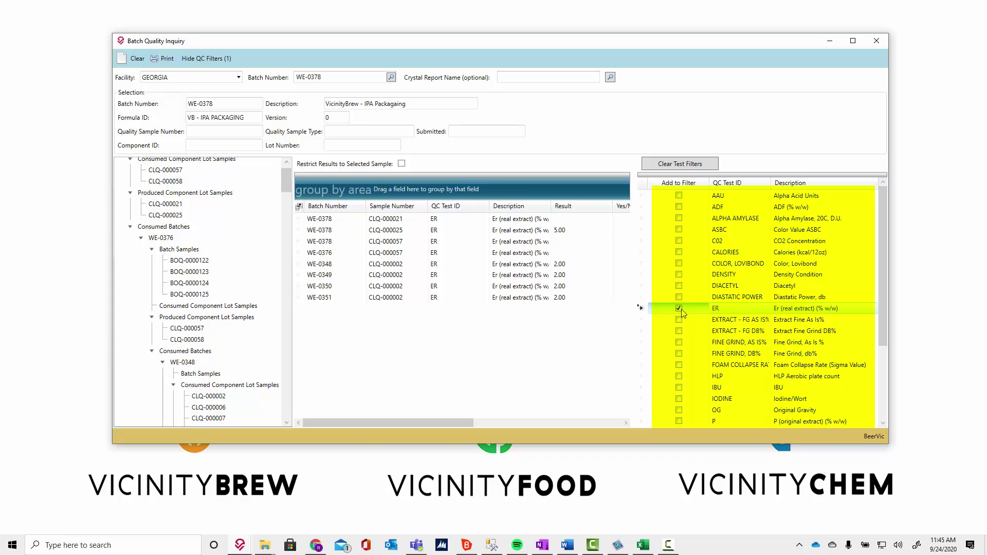
left_click(217, 57)
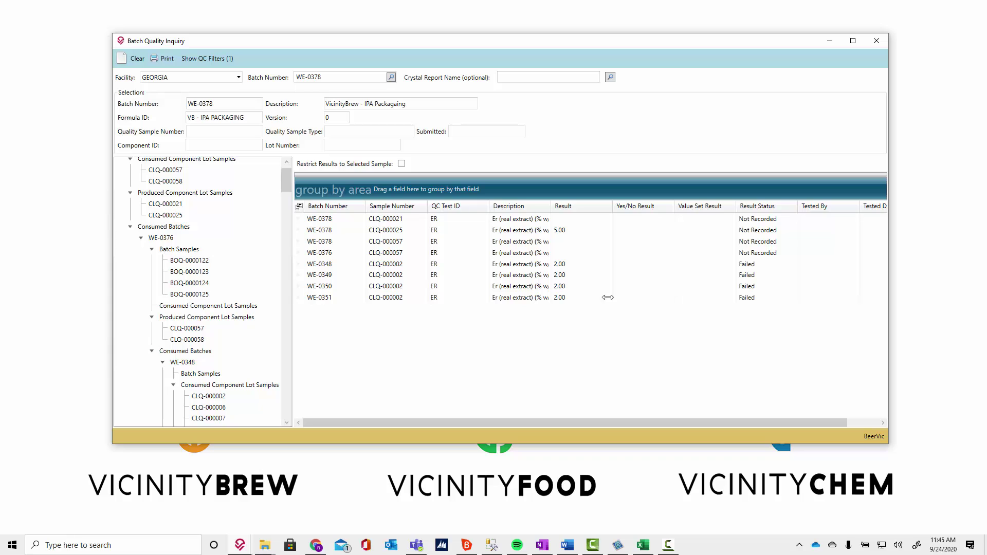
Step: Add the DIACETYL test to the QC filters and look through the combined results with the filter list hidden
left_click(200, 58)
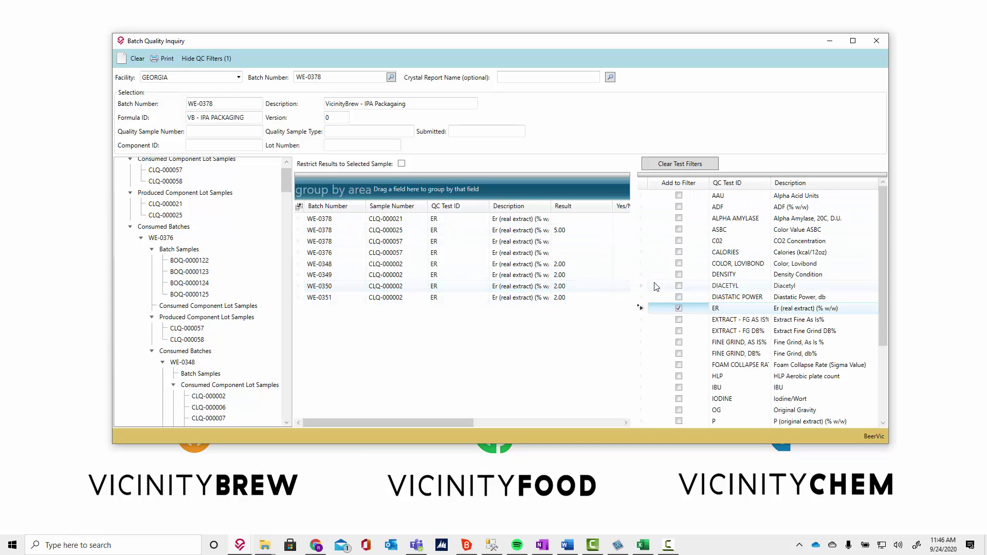
left_click(679, 287)
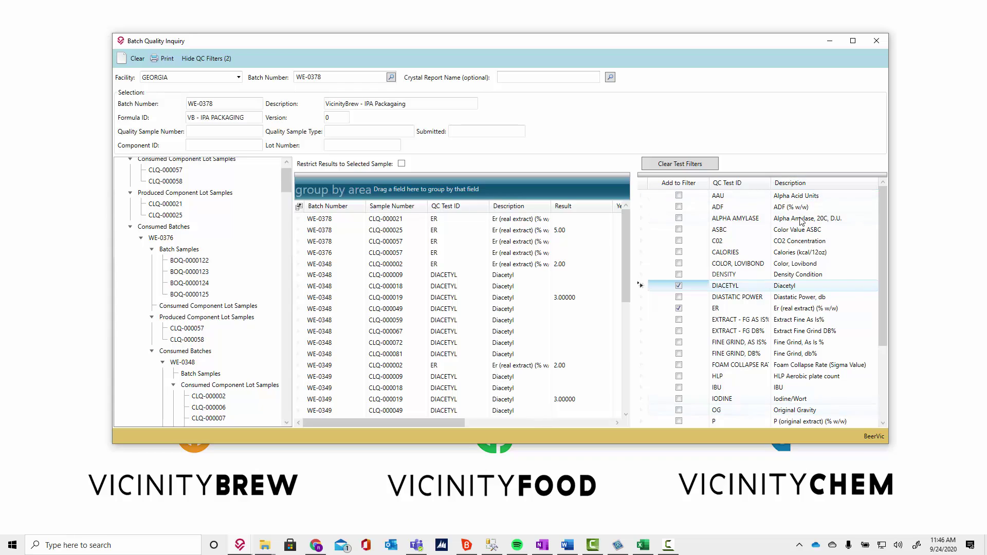
left_click(209, 60)
left_click(210, 58)
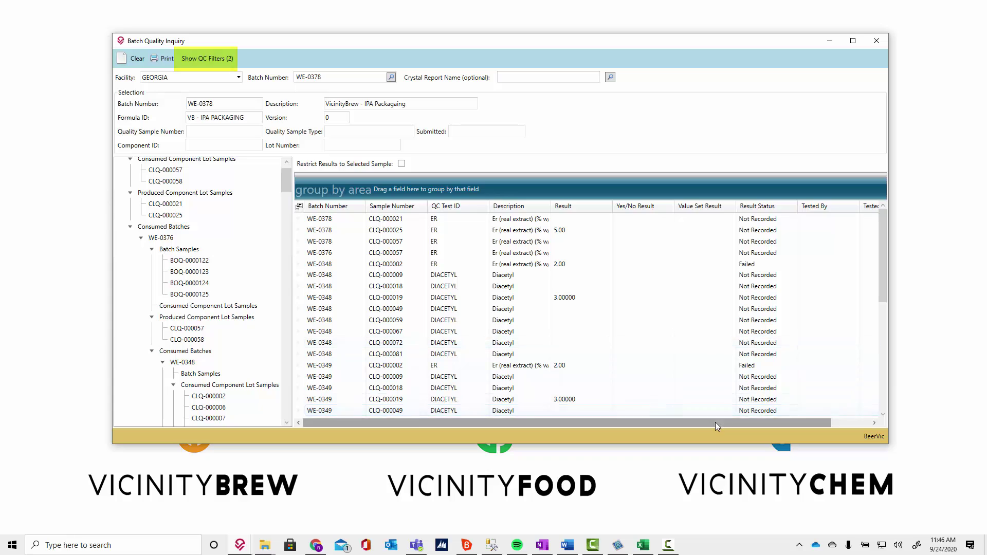
left_click_drag(715, 421, 623, 430)
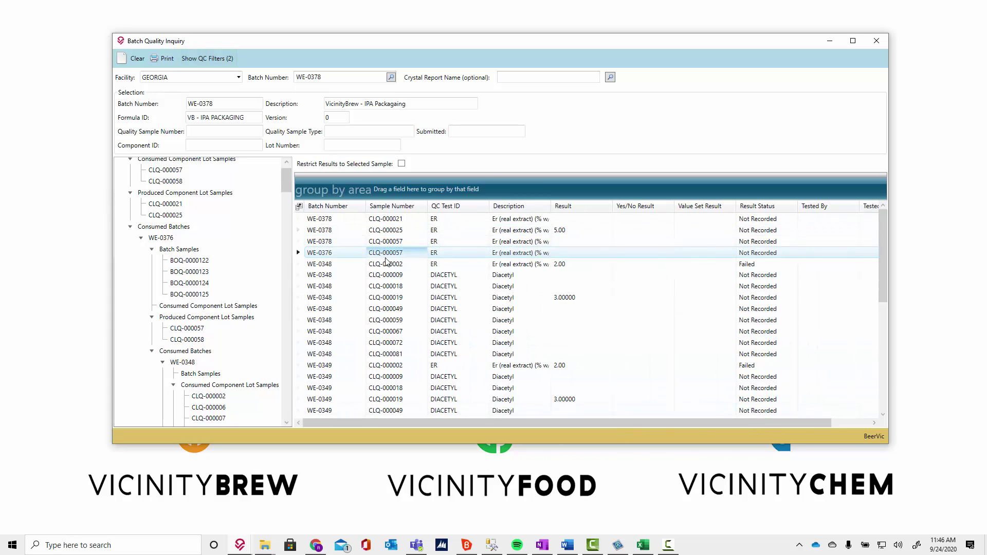
Step: View the header details of batch samples BOQ-0000124 and BOQ-0000122 and of batch WE-0376, and select its CLQ-000057 result
left_click(176, 283)
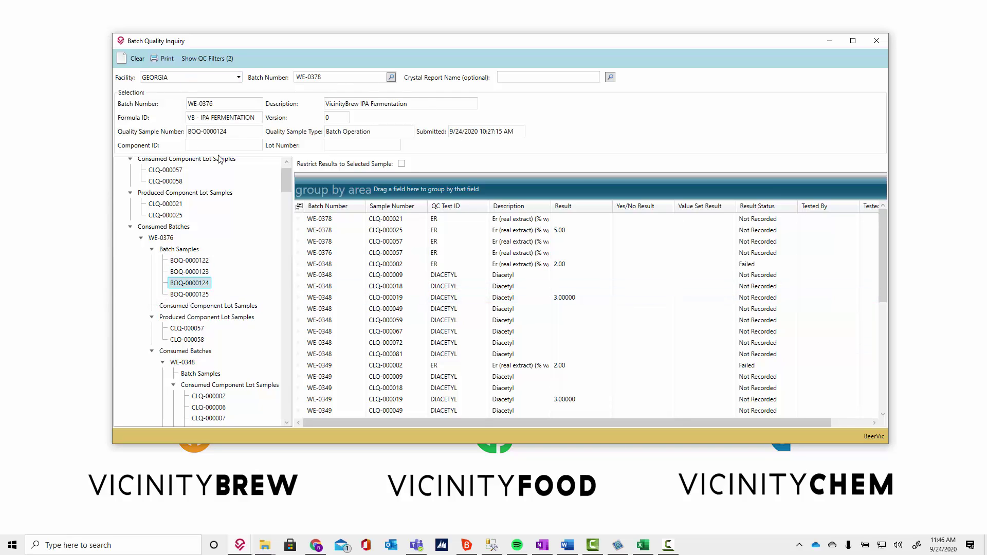
left_click(202, 275)
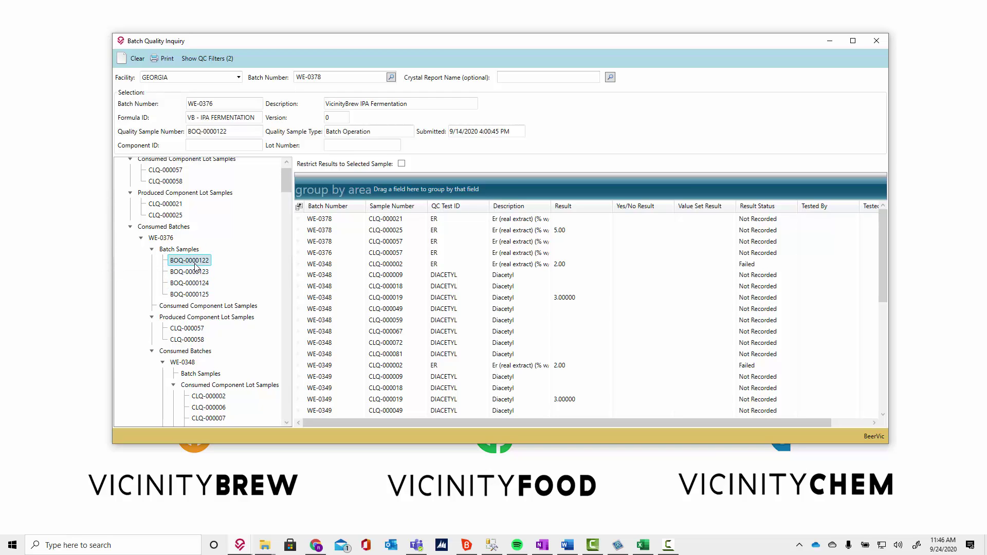
left_click(161, 239)
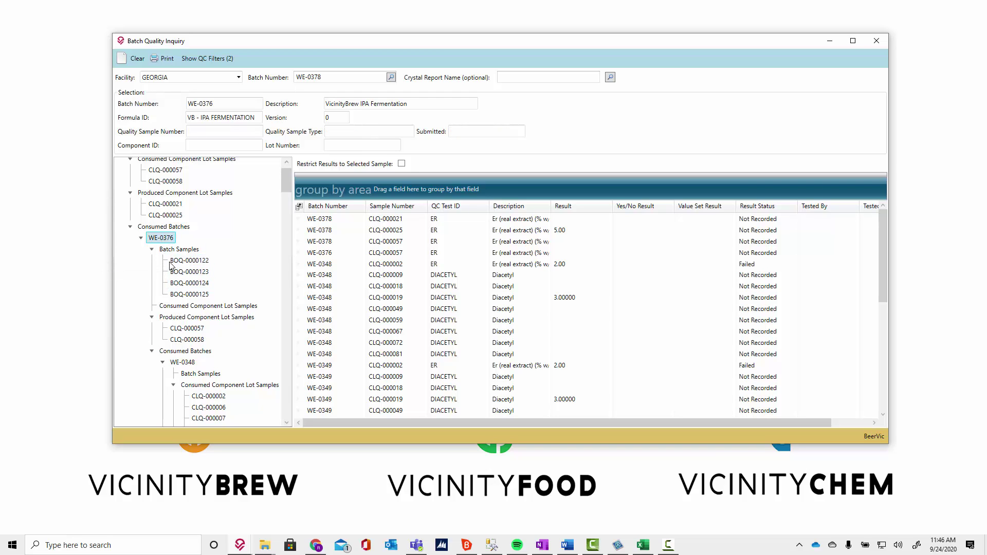
left_click(381, 255)
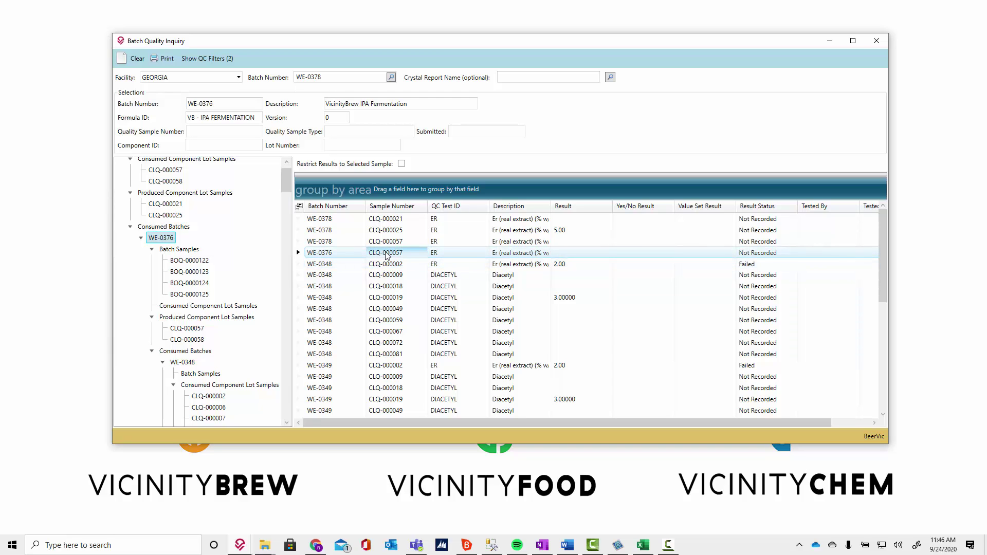
Step: Drill back from the batch tree to the entries for batch WE-0376 and sample BOQ-0000122, closing each one after viewing
double_click(161, 239)
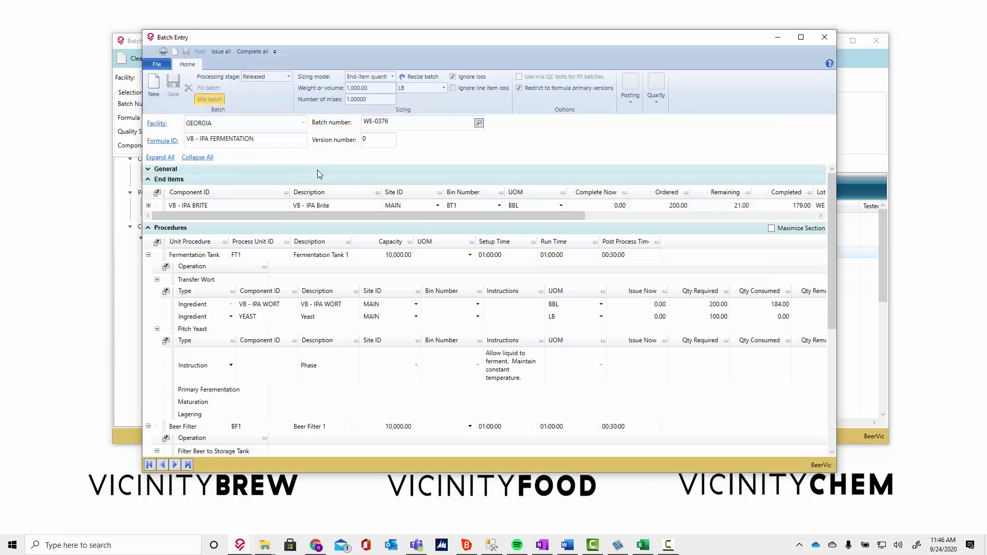
left_click(824, 37)
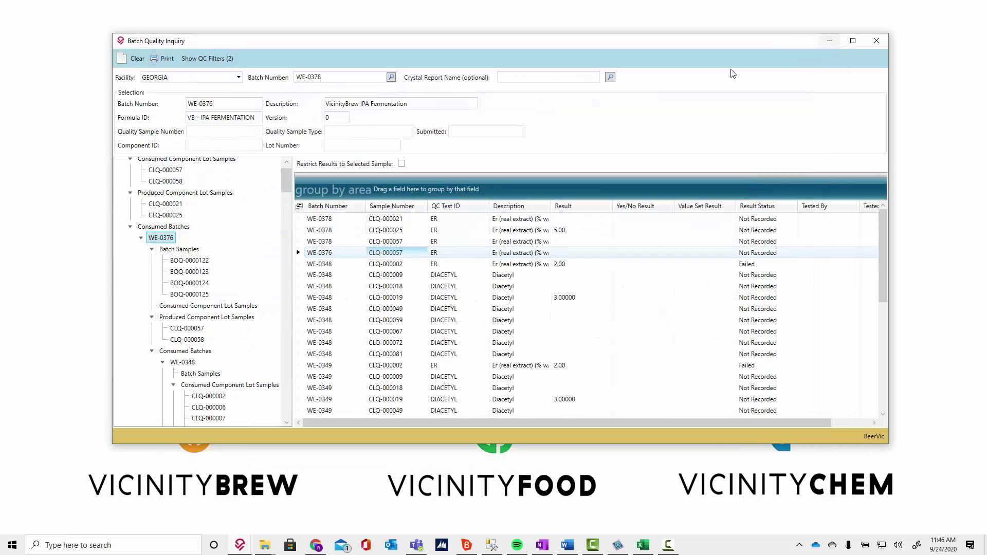
double_click(196, 263)
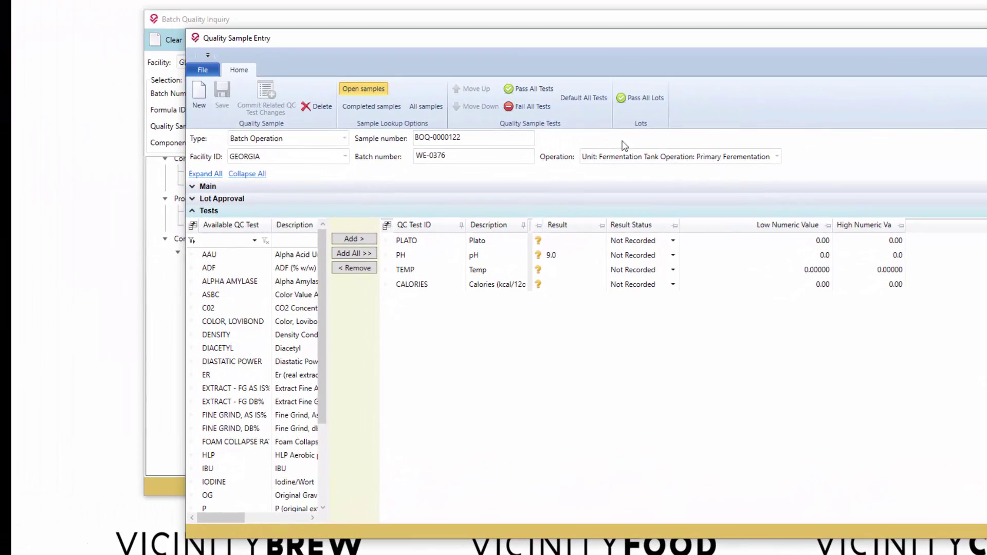
key("alt+F4")
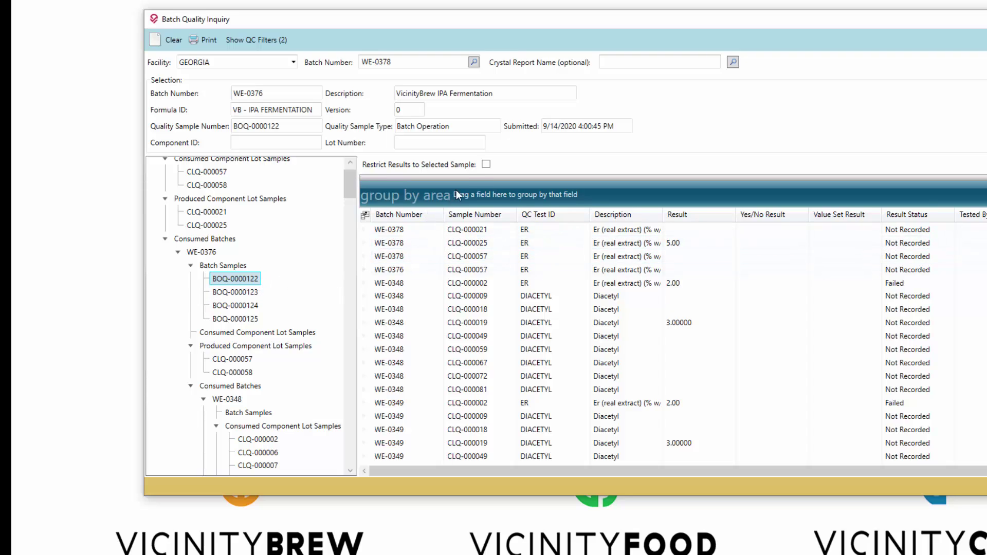
Step: Restrict the results to the selected sample and drill back to produced lot sample CLQ-000021, closing its entry window
left_click(486, 164)
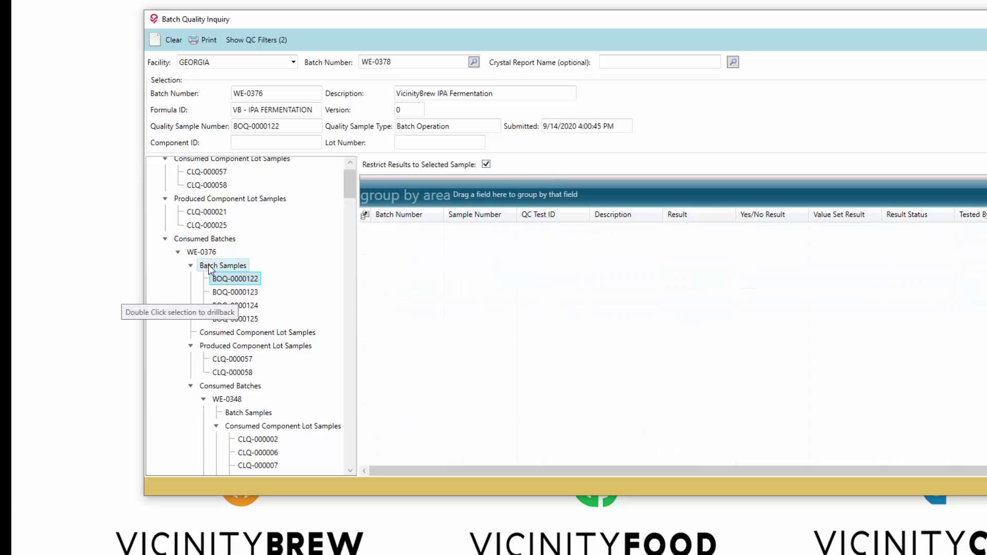
double_click(211, 212)
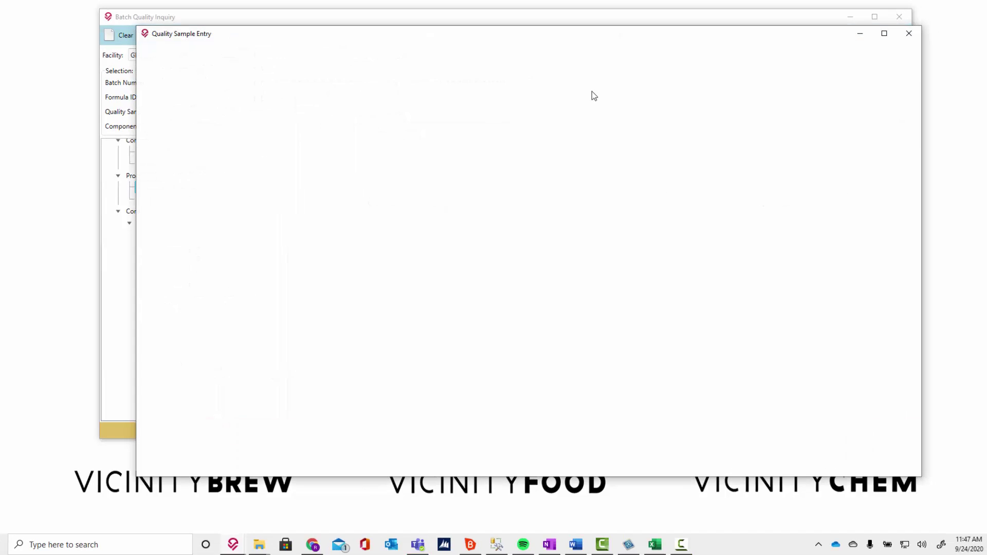
left_click(913, 36)
scroll(217, 288, "up", 1)
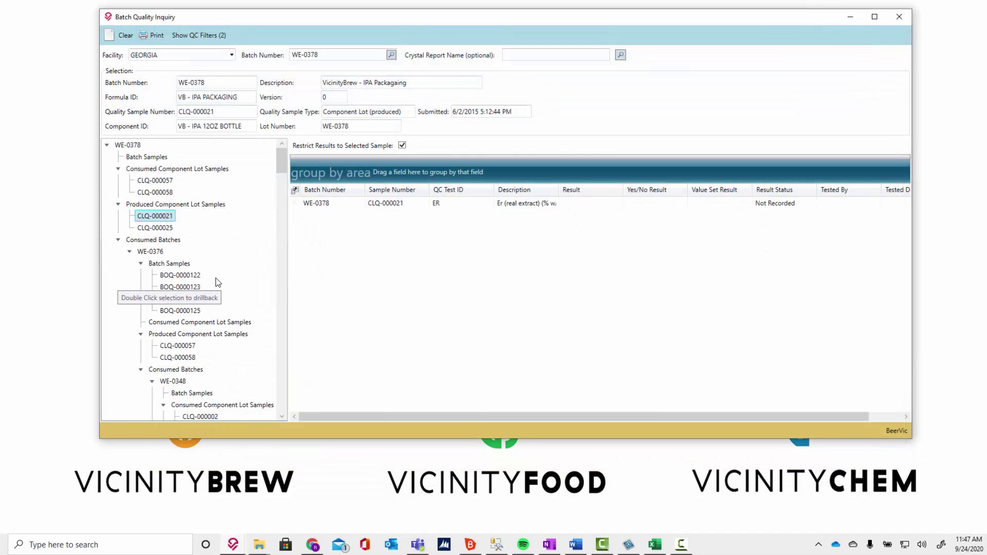
Step: Select batch sample BOQ-0000123 of WE-0376, clear all QC test filters and hide the filter list
left_click(150, 252)
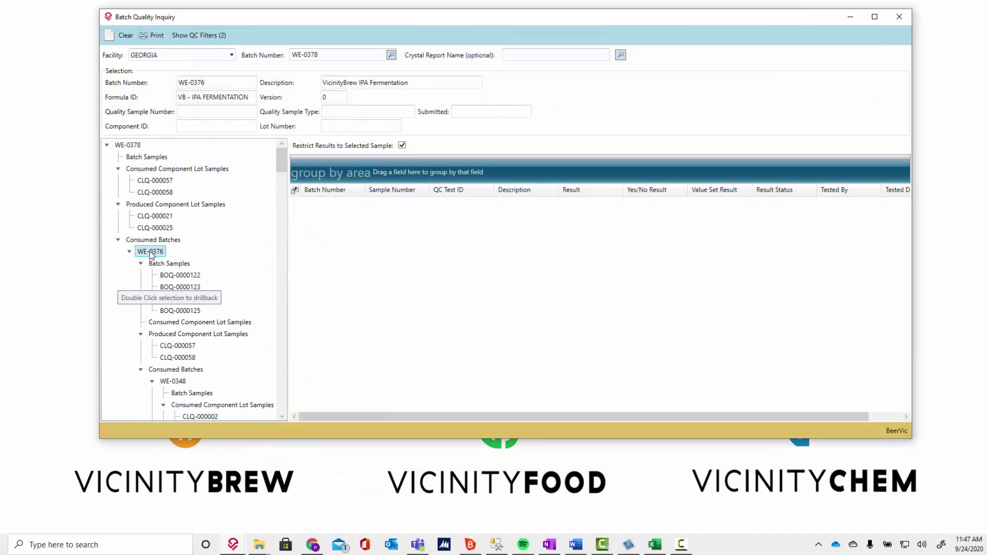
left_click(168, 275)
left_click(178, 287)
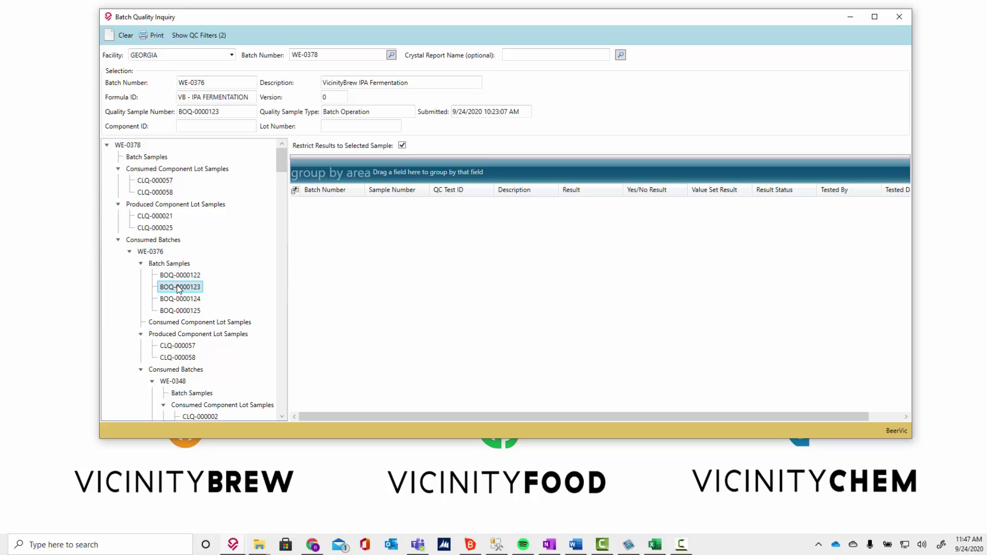
left_click(245, 39)
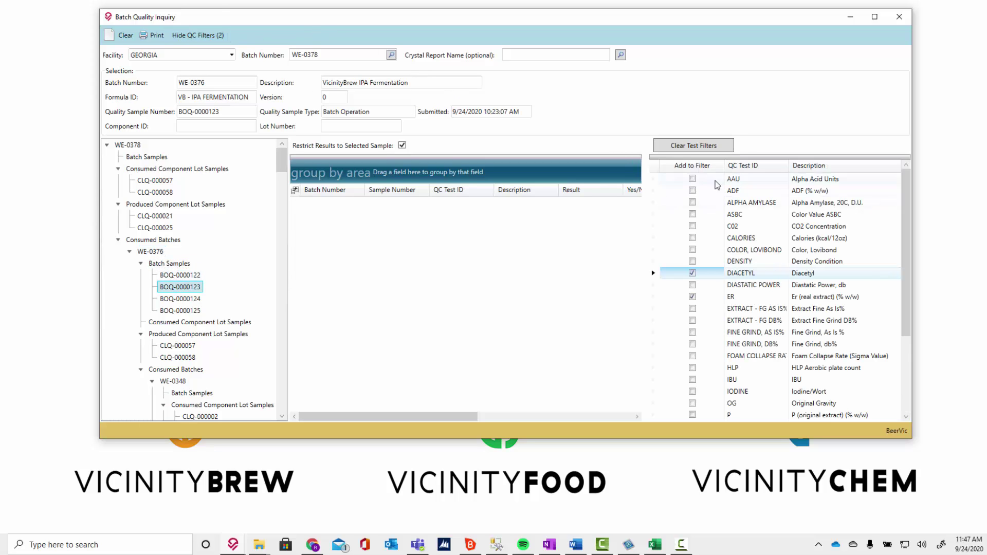
left_click(693, 146)
left_click(214, 35)
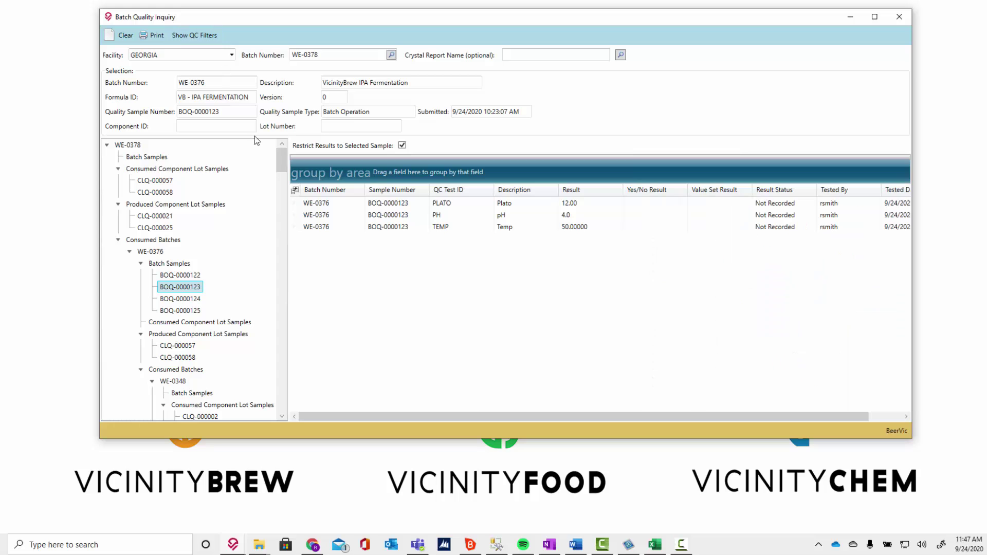
Step: View the entry for batch sample BOQ-0000124, and compare the restricted results of BOQ-0000123 and BOQ-0000122
left_click(181, 275)
scroll(180, 272, "down", 1)
left_click(180, 261)
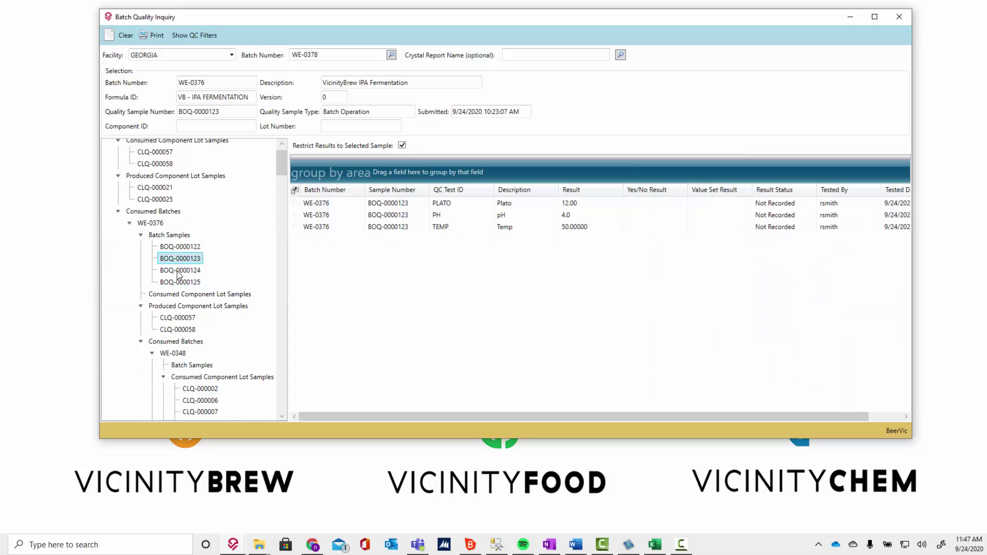
double_click(180, 270)
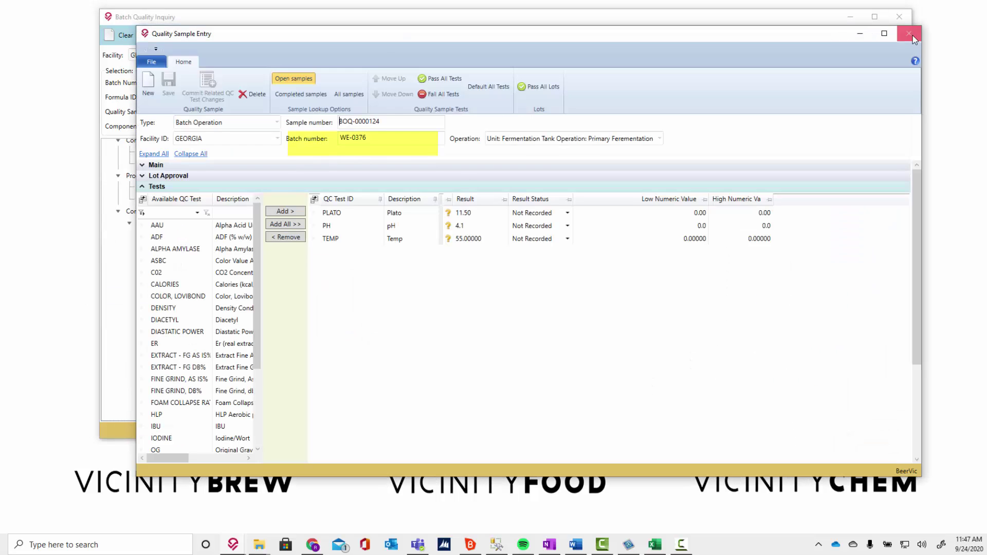
left_click(908, 34)
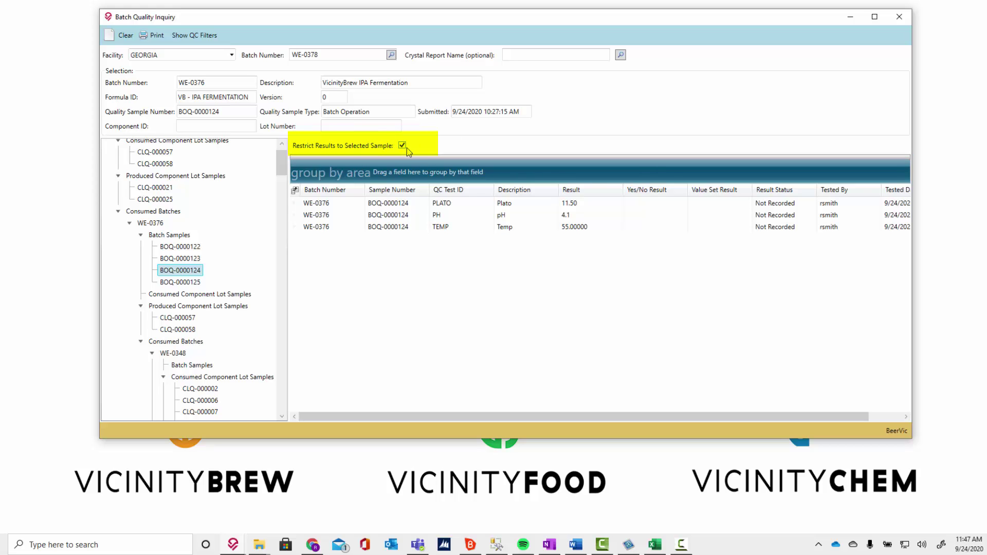
left_click(184, 259)
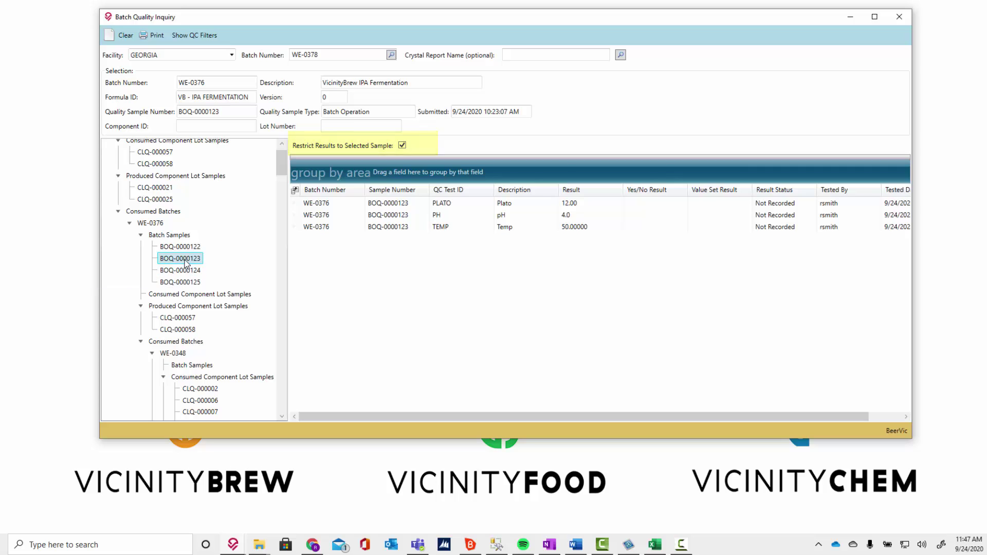
left_click(185, 248)
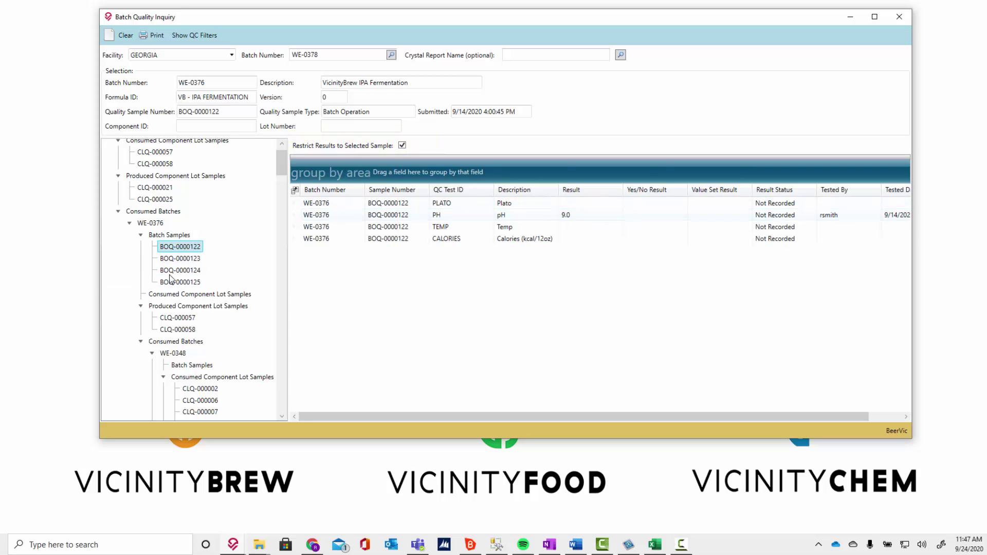
Step: Stop restricting the results to the selected sample and go to the optional Crystal Report Name field
left_click(402, 146)
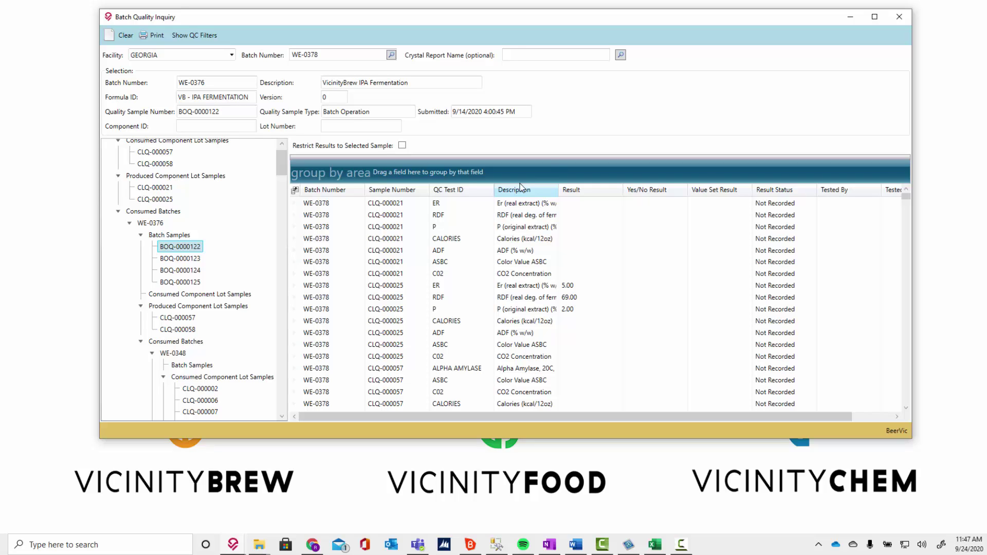
left_click(527, 57)
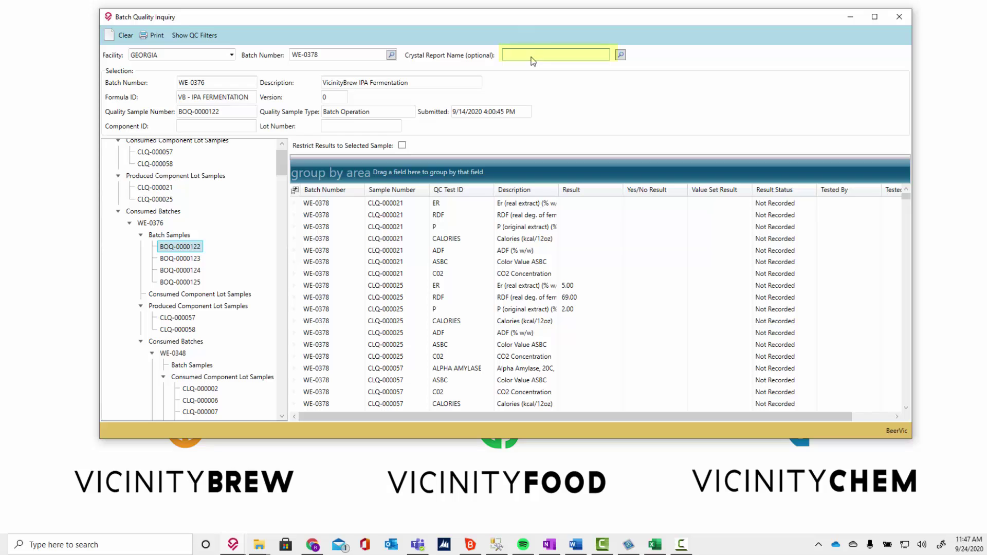